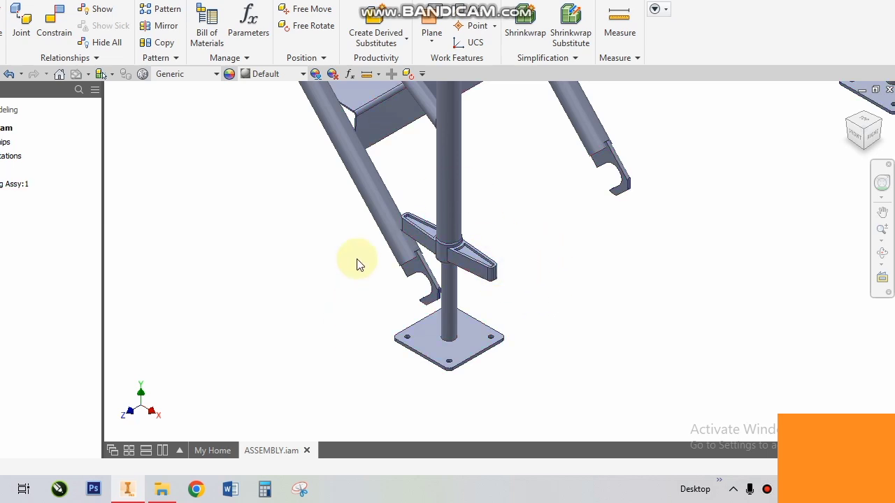
Zoom and pan to centre the stair flight and its front base plate.
scroll(502, 203, down, 2)
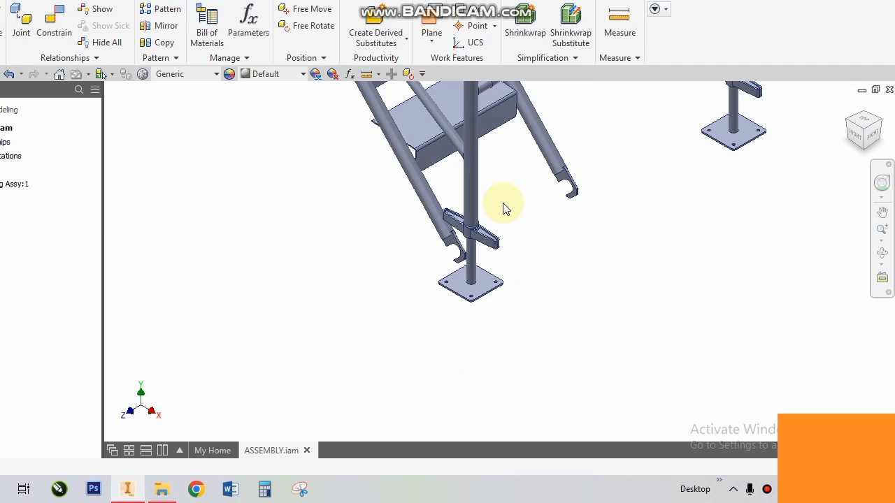
scroll(503, 203, down, 2)
scroll(517, 213, down, 2)
middle_drag(529, 223, 587, 274)
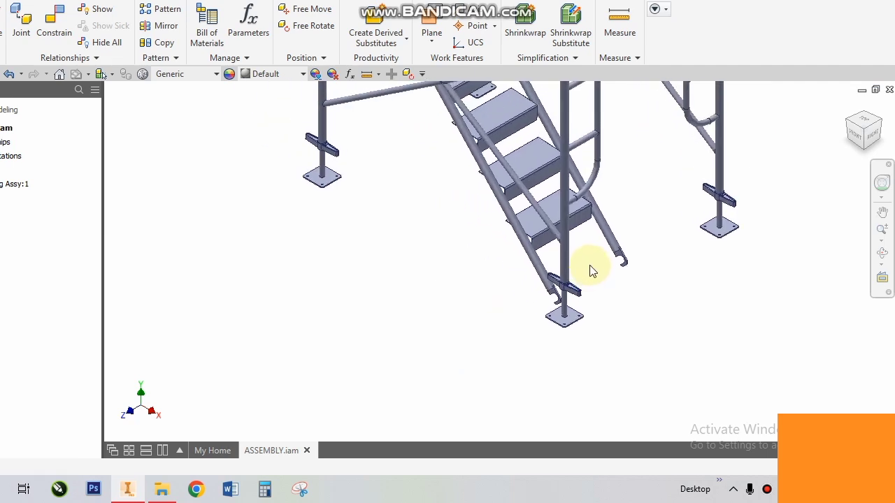
middle_drag(541, 206, 478, 241)
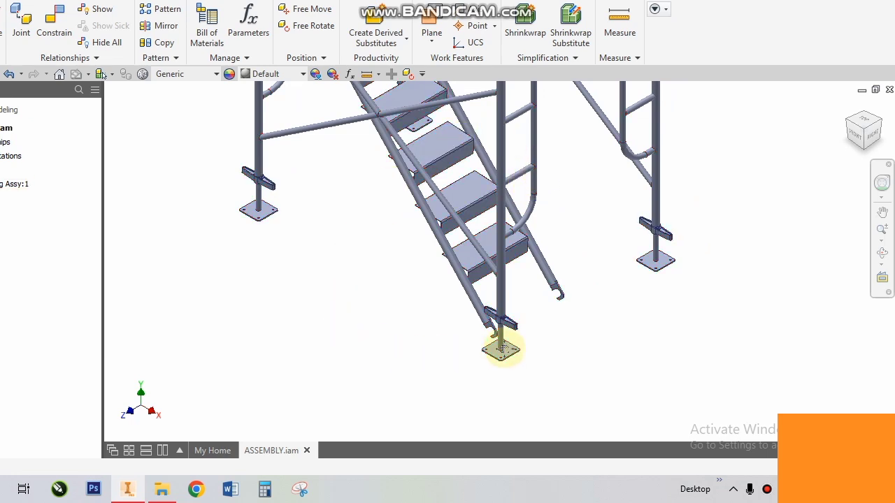
middle_drag(499, 351, 419, 247)
scroll(419, 247, down, 4)
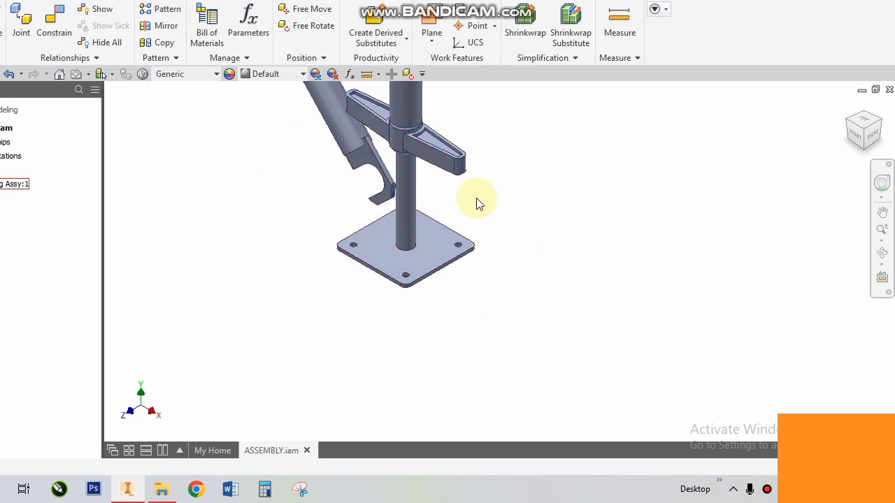
scroll(480, 208, up, 3)
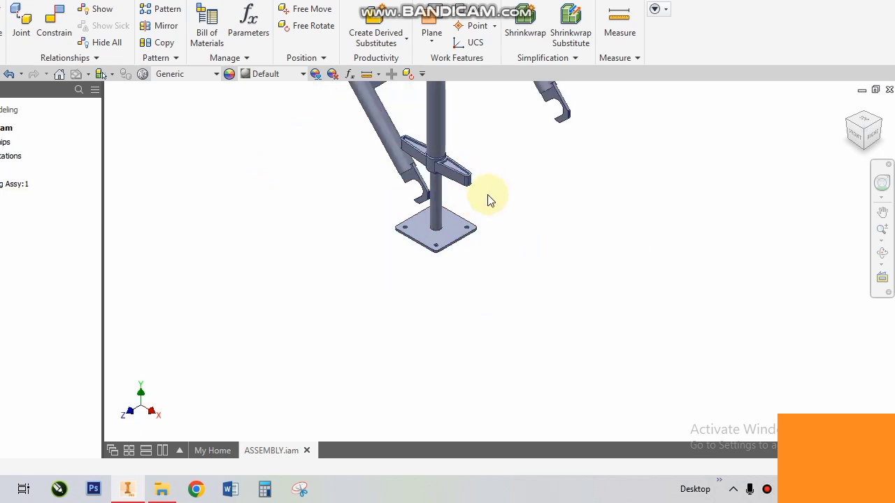
scroll(482, 202, down, 1)
scroll(471, 220, up, 1)
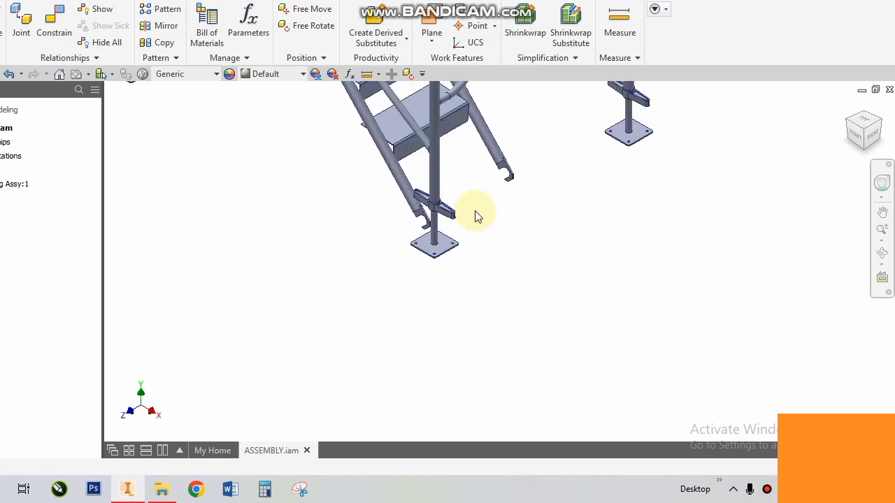
scroll(475, 216, up, 3)
Orbit around the stair tower and zoom in and out near the base.
mouse_move(495, 164)
shift+middle_down()
mouse_move(464, 216)
mouse_move(355, 203)
shift+middle_up()
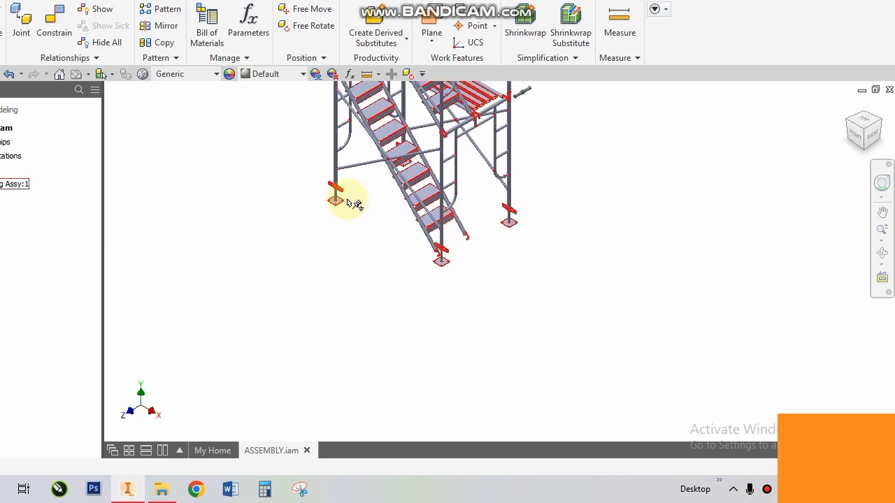
scroll(349, 203, down, 3)
drag(409, 160, 363, 175)
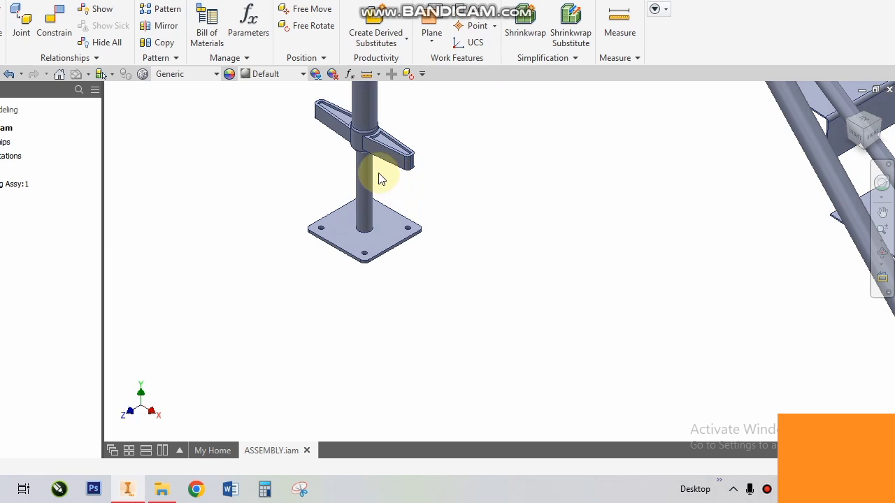
scroll(320, 264, down, 3)
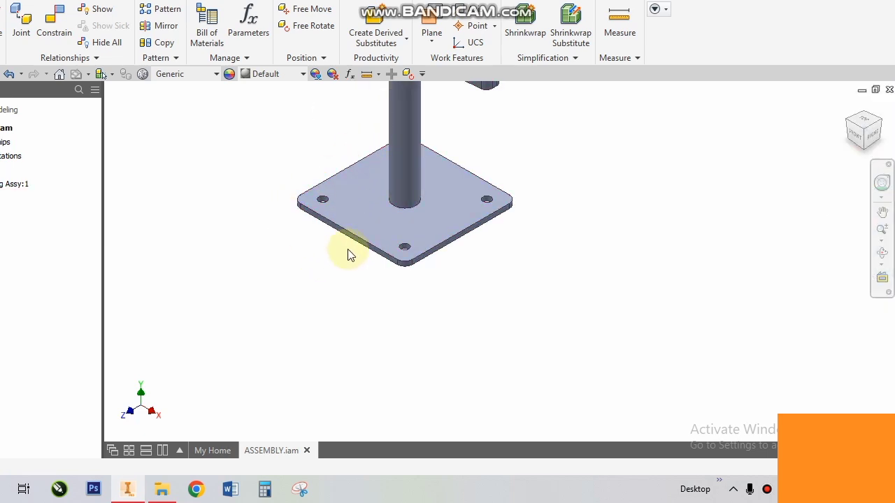
scroll(348, 253, up, 2)
scroll(318, 209, up, 2)
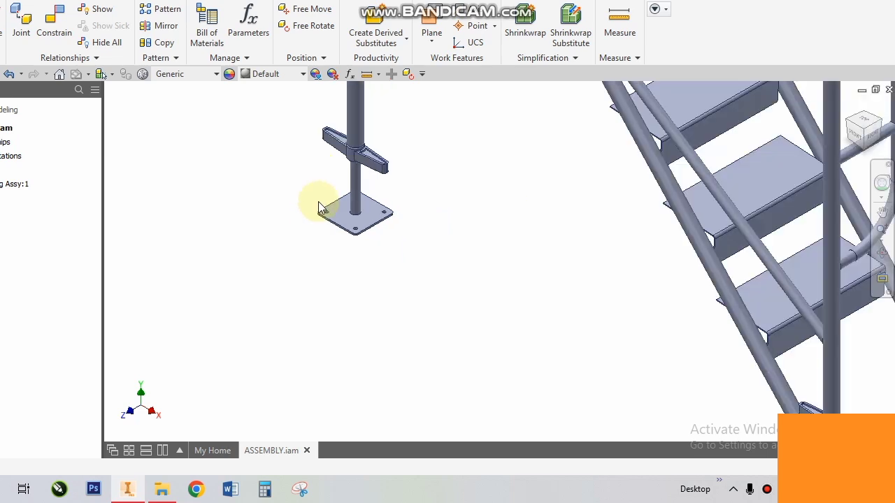
scroll(360, 199, down, 2)
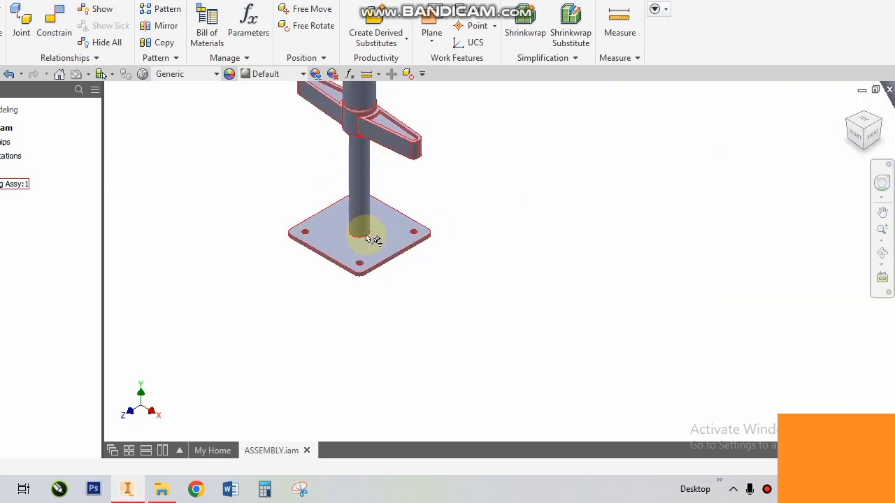
scroll(366, 239, down, 2)
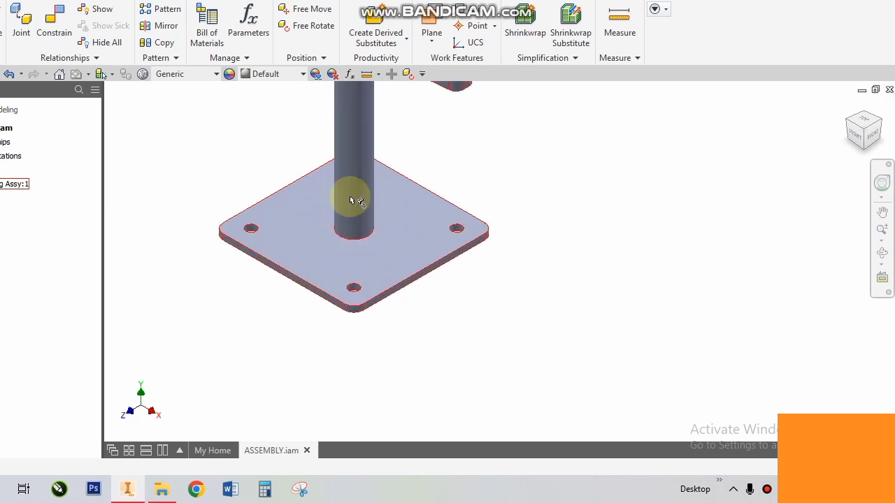
scroll(342, 237, up, 3)
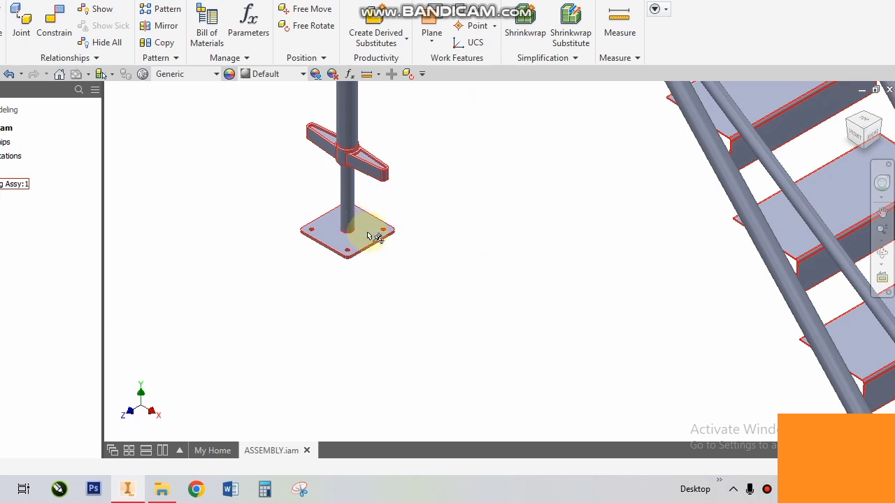
scroll(360, 231, down, 2)
scroll(353, 213, down, 3)
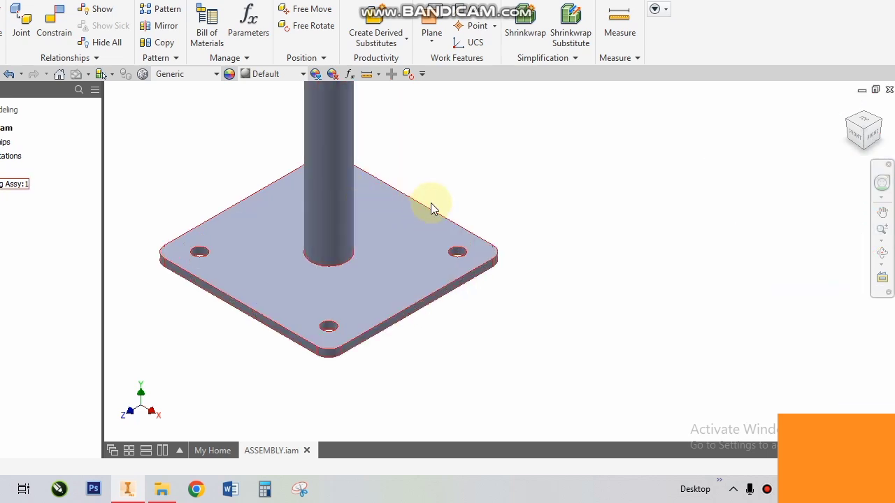
scroll(431, 199, up, 3)
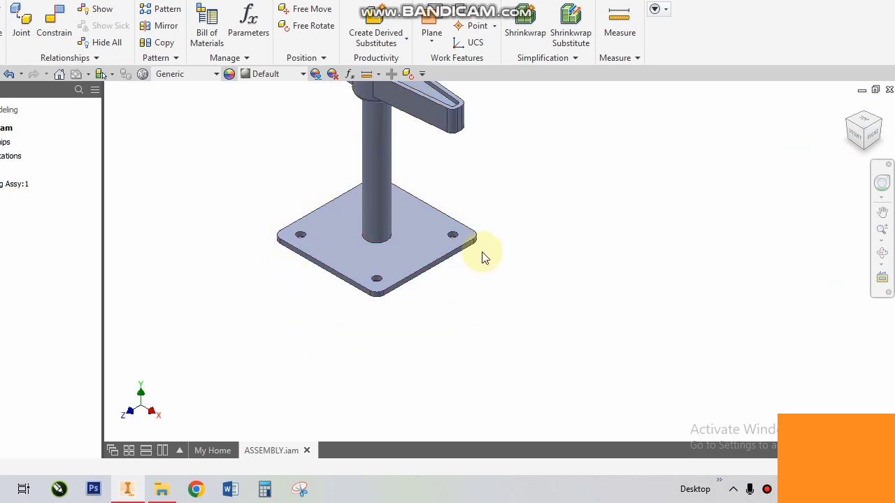
scroll(481, 253, up, 2)
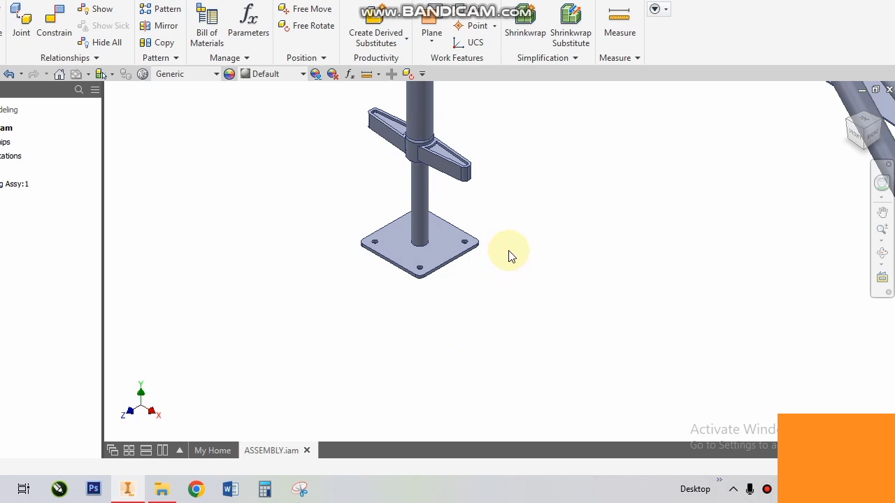
scroll(509, 256, up, 2)
Bring the stair flight back into view, then pan toward the cross brace end.
middle_drag(571, 256, 455, 289)
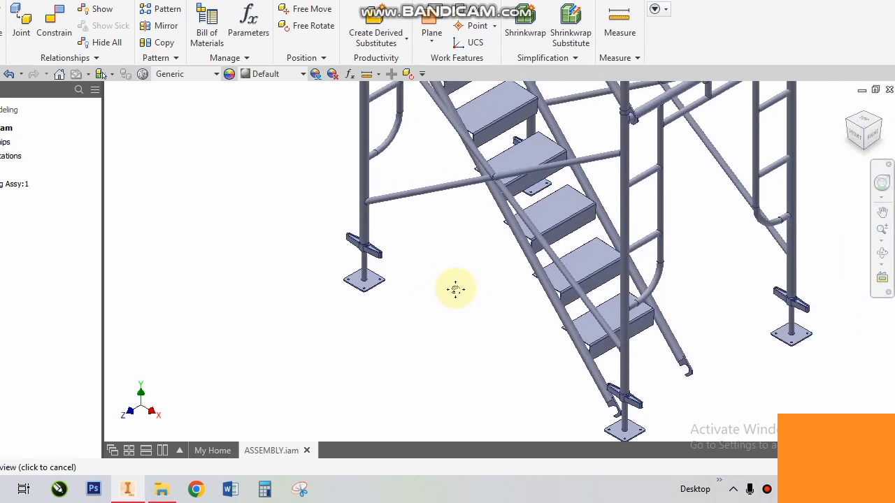
middle_drag(579, 355, 482, 335)
click(495, 290)
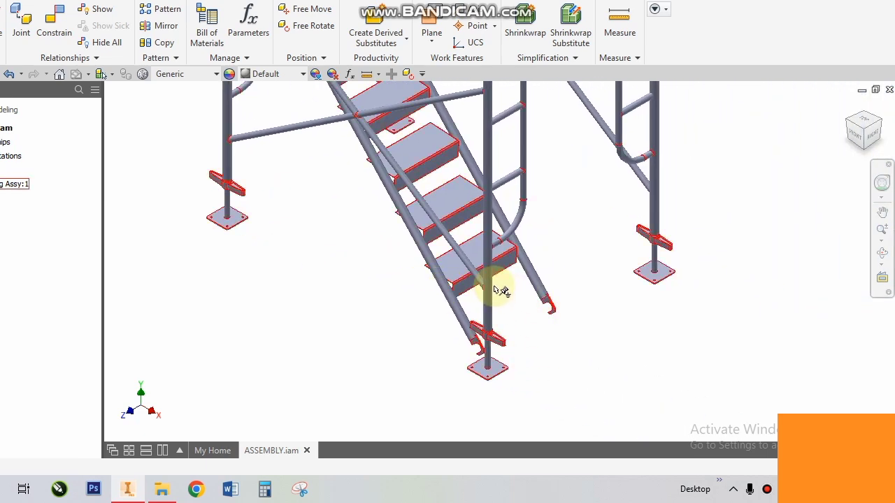
scroll(410, 186, up, 2)
scroll(406, 179, down, 4)
scroll(461, 233, down, 2)
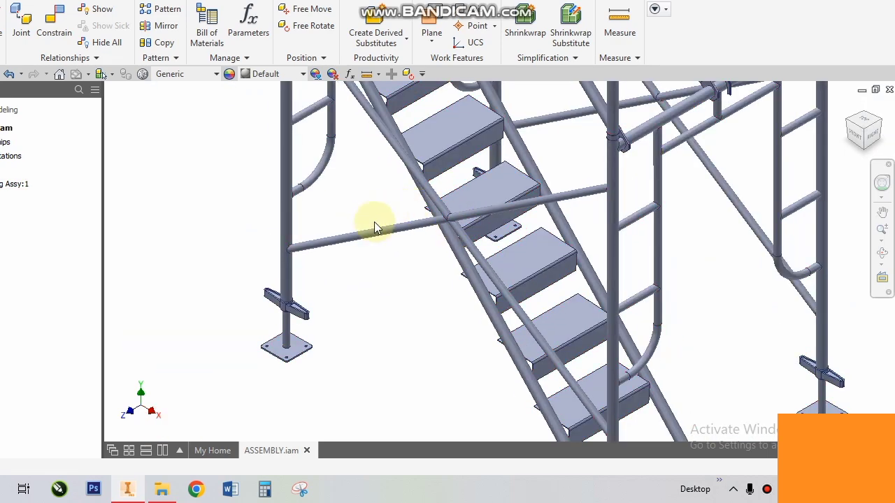
click(573, 177)
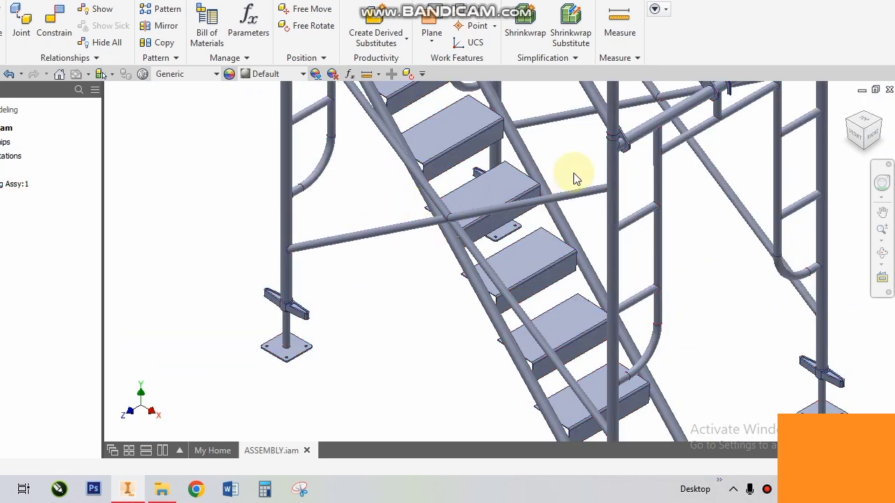
middle_drag(573, 175, 565, 286)
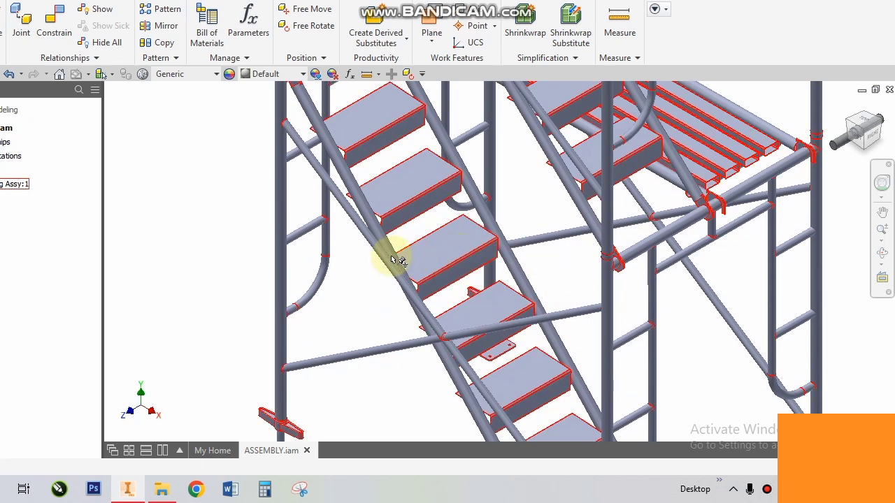
middle_drag(366, 343, 405, 270)
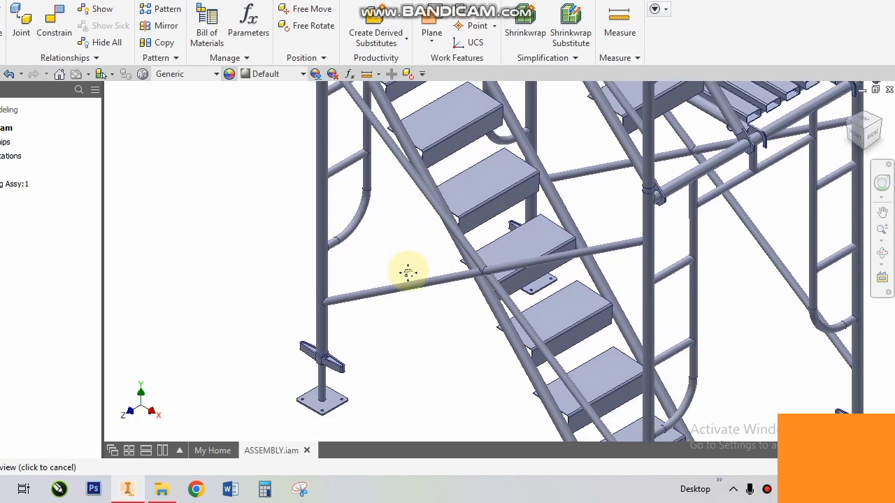
Select the stair assembly and zoom in and out around the brace junction.
click(331, 307)
scroll(336, 309, down, 3)
scroll(327, 301, down, 3)
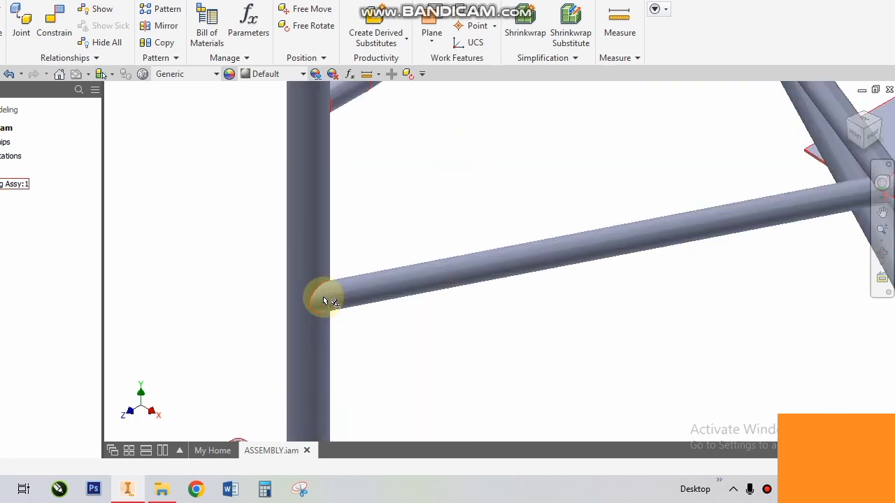
scroll(326, 302, up, 3)
scroll(327, 302, up, 2)
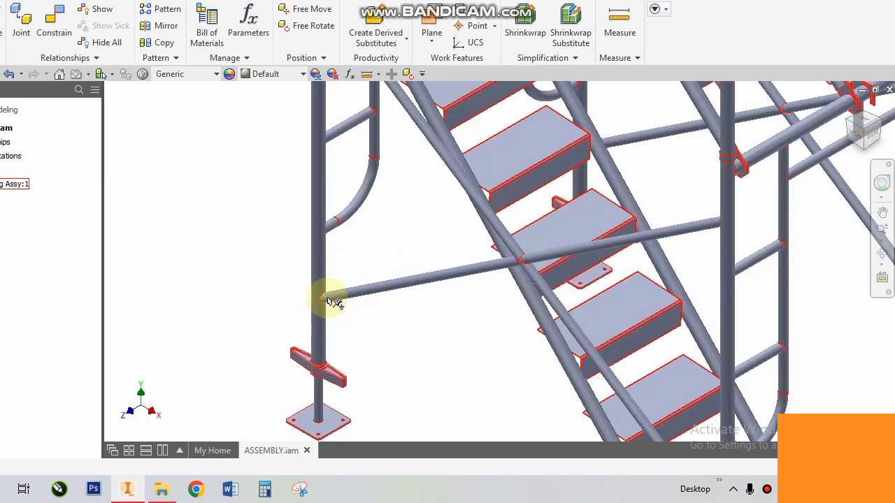
scroll(334, 302, down, 3)
scroll(319, 307, down, 3)
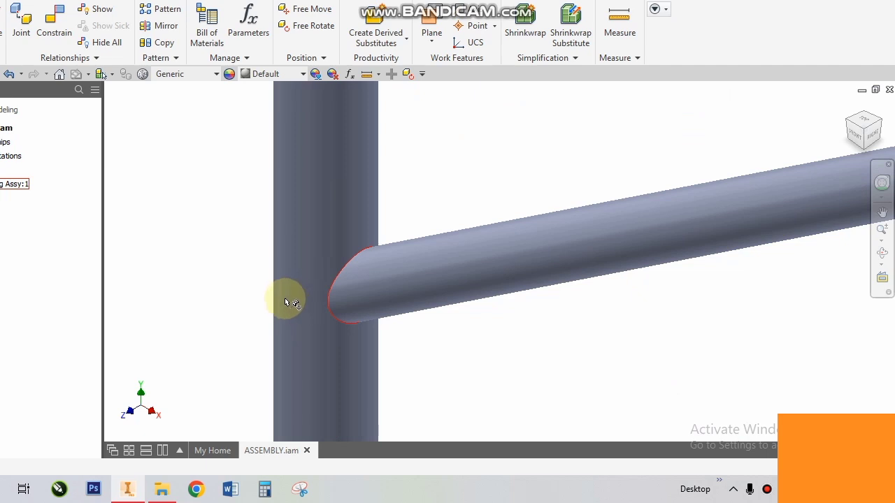
scroll(283, 304, up, 1)
scroll(336, 299, up, 4)
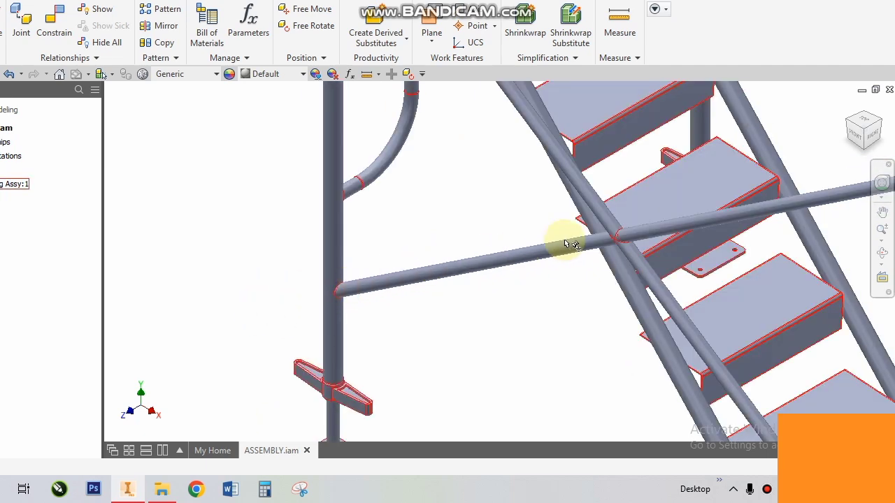
scroll(388, 288, up, 2)
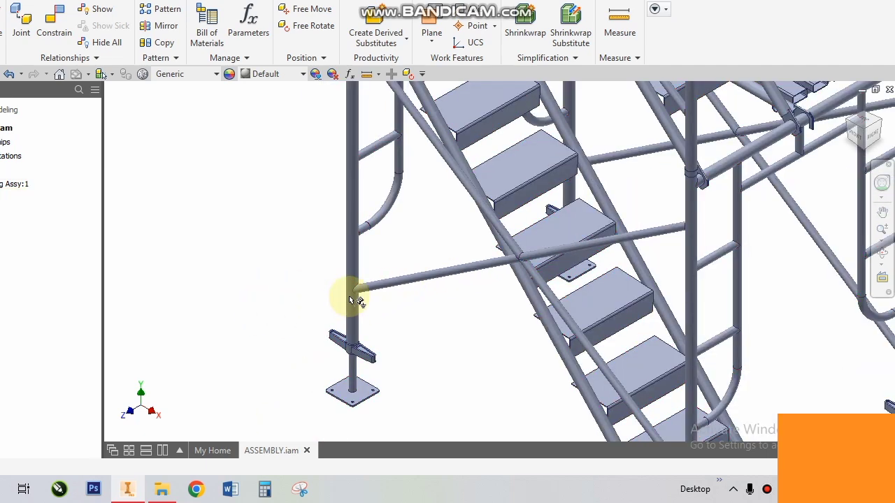
click(374, 290)
scroll(371, 291, down, 5)
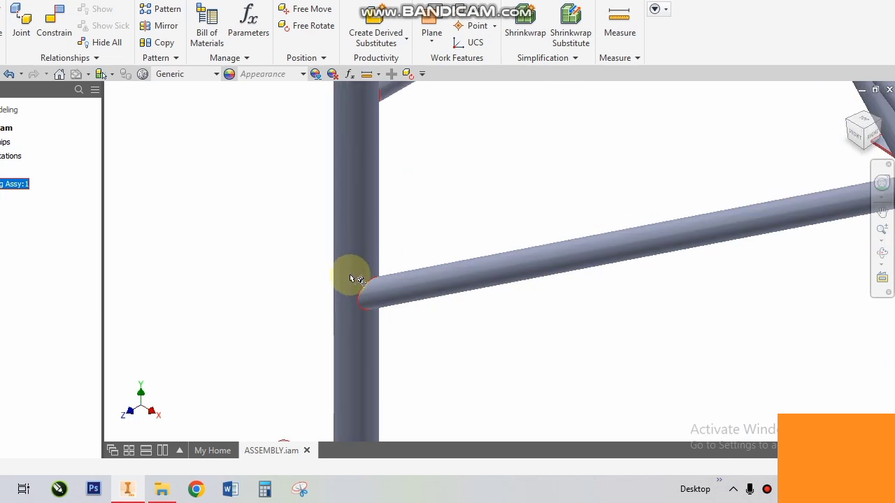
scroll(348, 294, up, 3)
scroll(373, 266, down, 2)
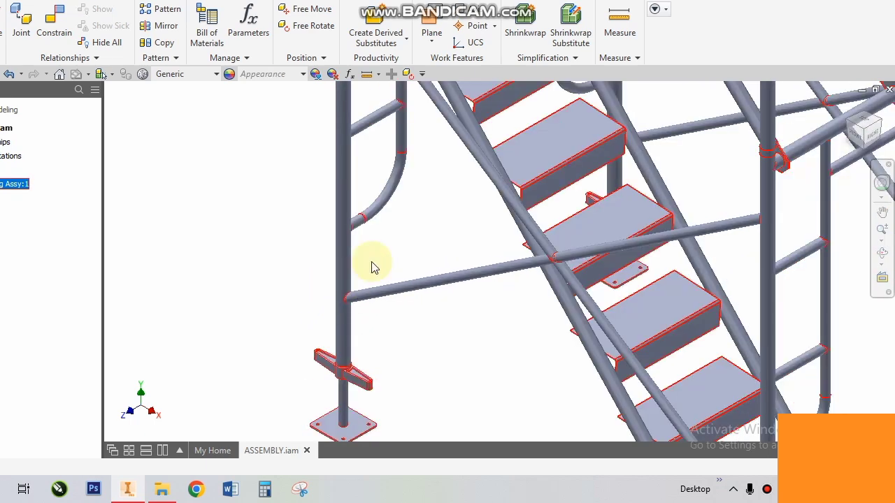
scroll(426, 303, down, 2)
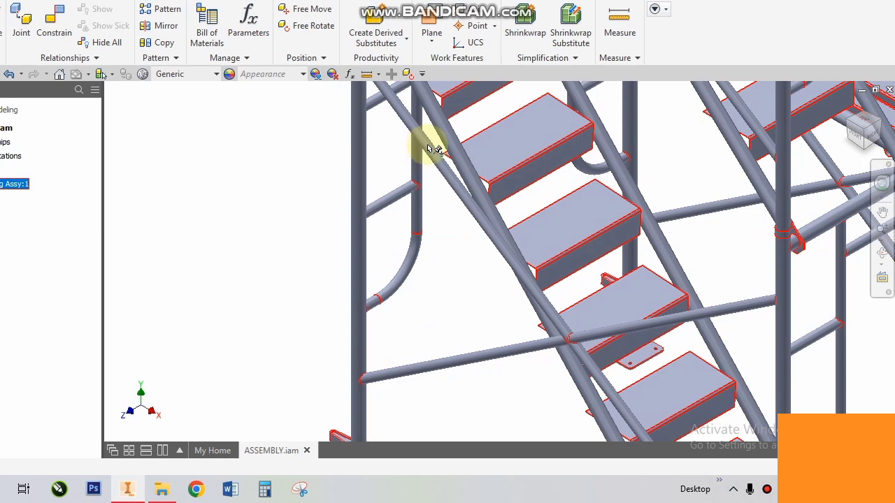
Pan to the post with its foot plate and switch to Orbit.
middle_drag(529, 310, 410, 166)
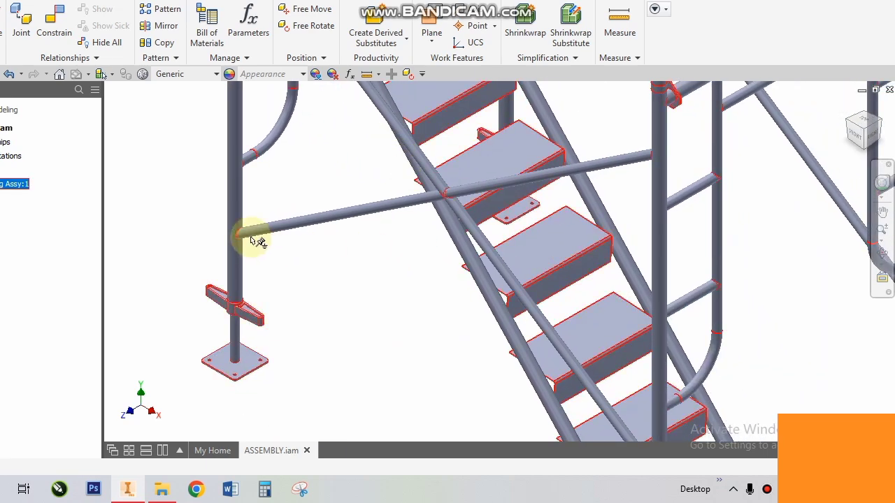
scroll(253, 241, down, 5)
scroll(850, 177, up, 4)
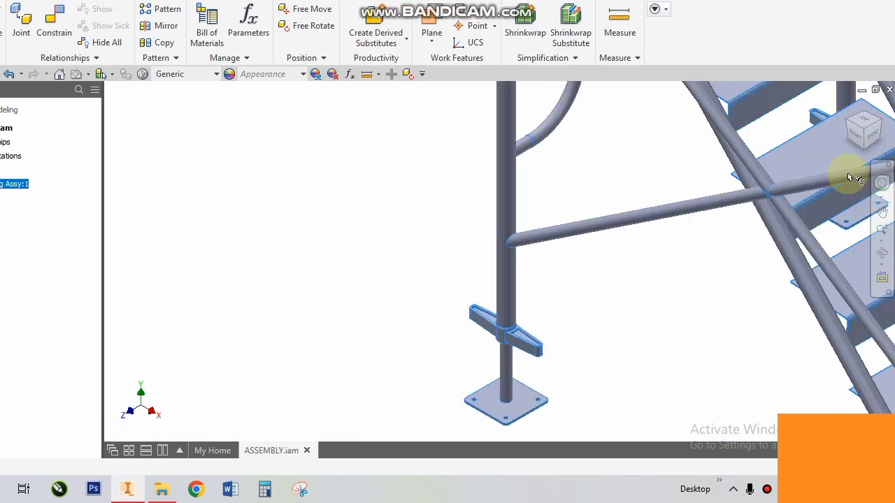
click(886, 254)
Orbit the assembly to a near-right view of the whole stairs and accept it.
mouse_move(566, 260)
mouse_down()
mouse_move(499, 238)
mouse_move(446, 190)
mouse_up()
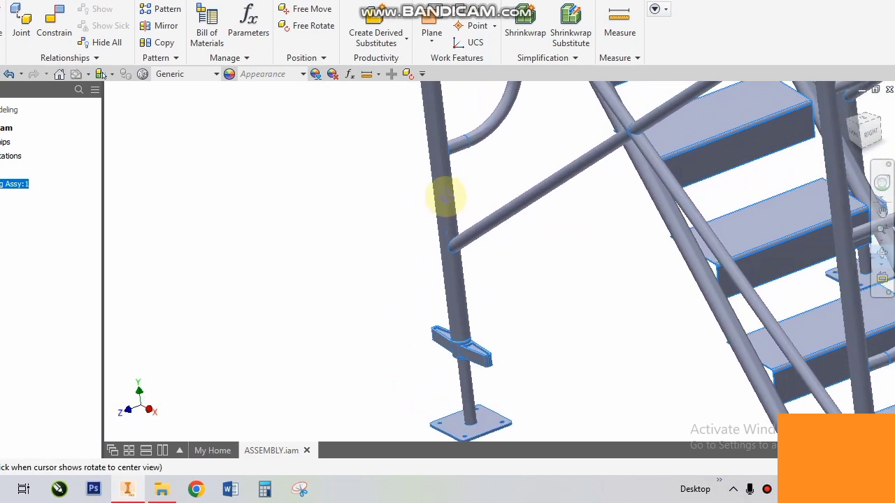
scroll(446, 191, down, 3)
mouse_move(489, 214)
mouse_down()
mouse_move(459, 195)
mouse_move(405, 189)
mouse_move(315, 196)
mouse_move(273, 216)
mouse_move(260, 265)
mouse_up()
mouse_move(373, 269)
mouse_down()
mouse_move(443, 242)
mouse_move(497, 245)
mouse_move(610, 201)
mouse_move(685, 200)
mouse_move(713, 216)
mouse_up()
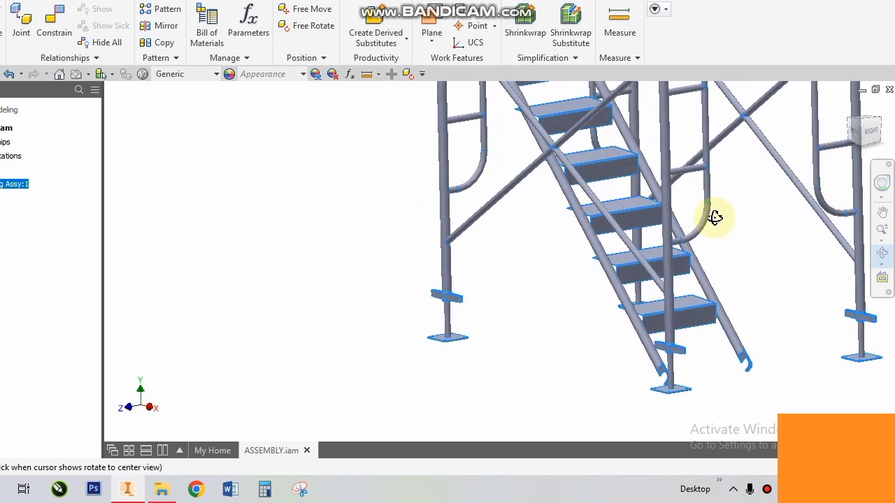
scroll(525, 296, up, 2)
right_click(552, 245)
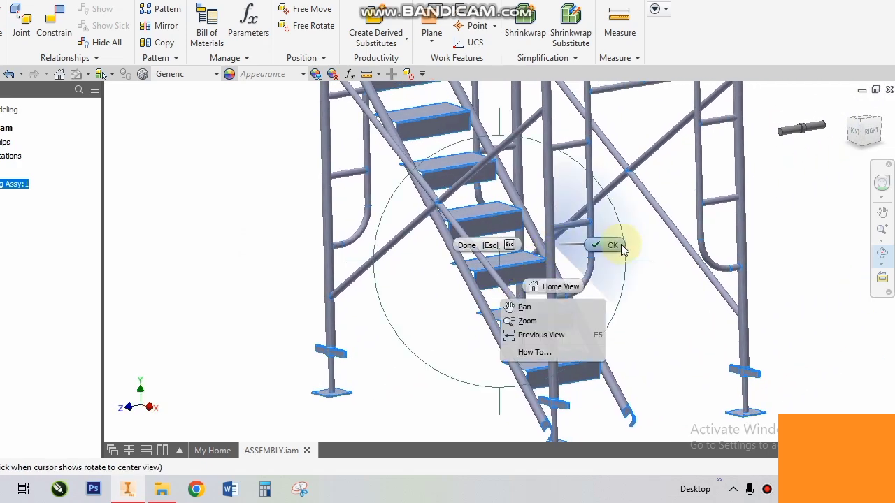
click(611, 245)
key(F5)
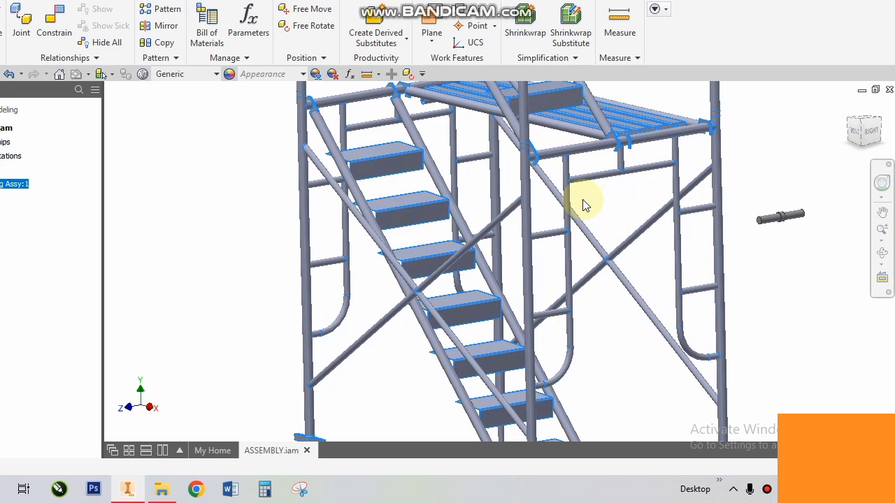
Pan up to the top platform and zoom onto the bent tube beside the diagonal brace.
drag(631, 216, 579, 198)
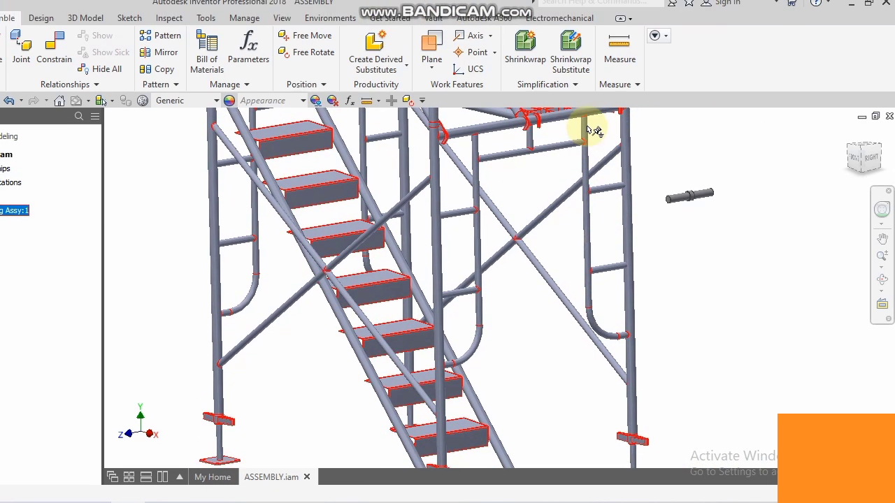
scroll(594, 131, down, 3)
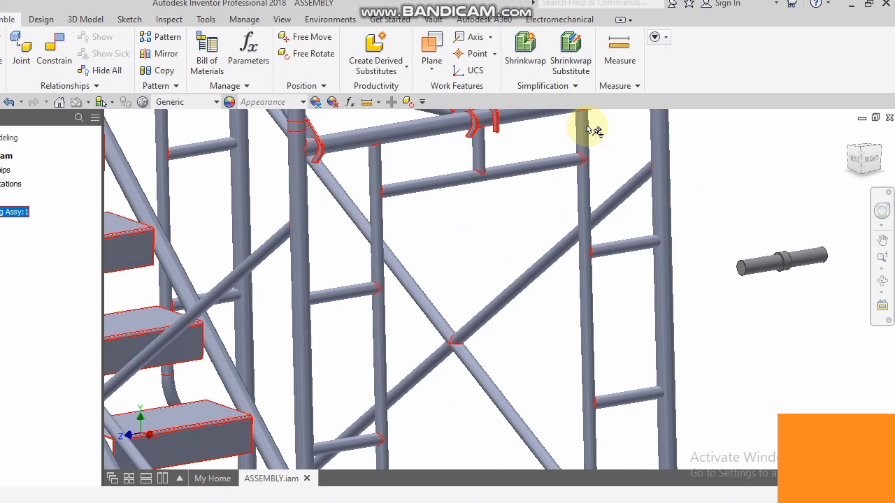
scroll(539, 130, up, 2)
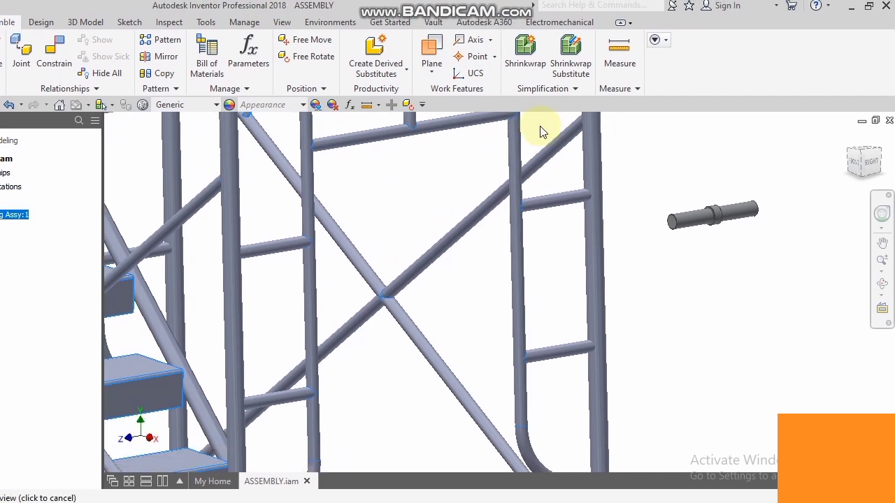
scroll(544, 203, up, 3)
scroll(542, 246, down, 4)
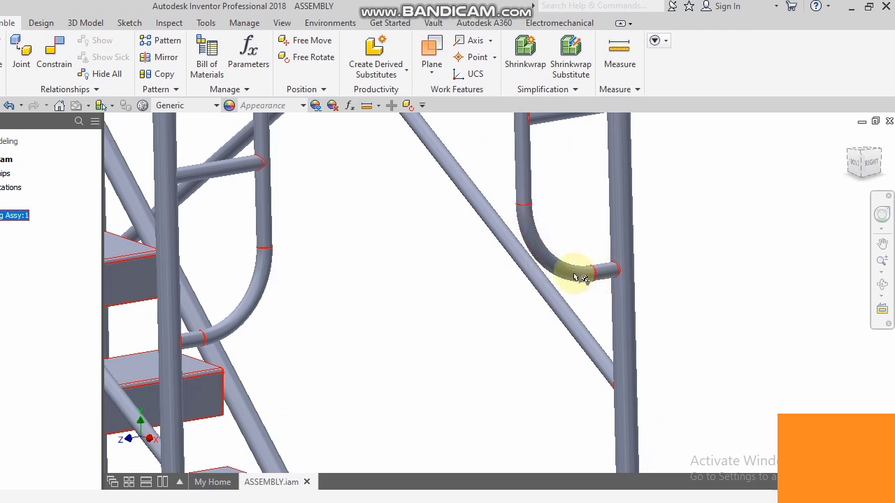
scroll(511, 192, up, 2)
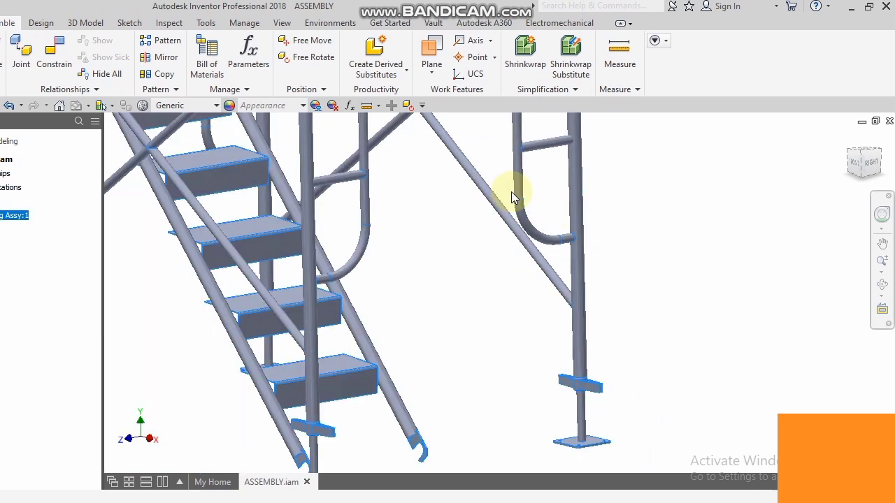
scroll(517, 185, up, 1)
scroll(523, 190, down, 2)
scroll(527, 196, down, 2)
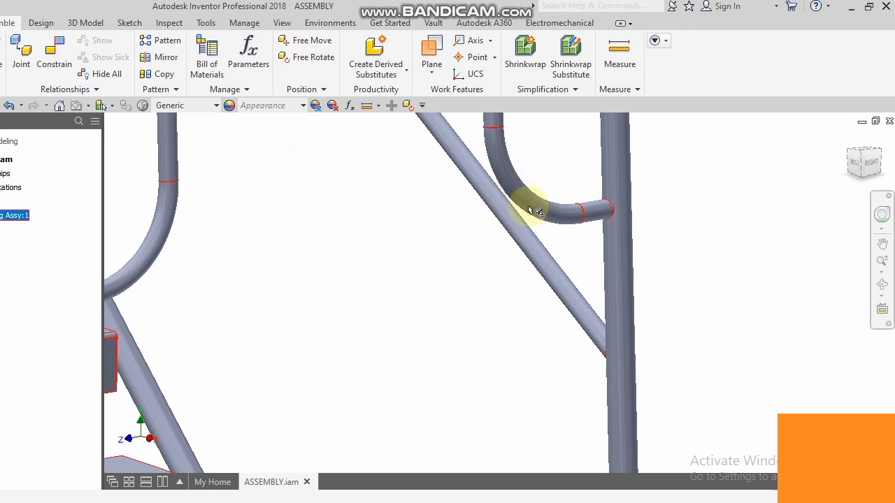
scroll(489, 240, up, 2)
scroll(492, 242, up, 1)
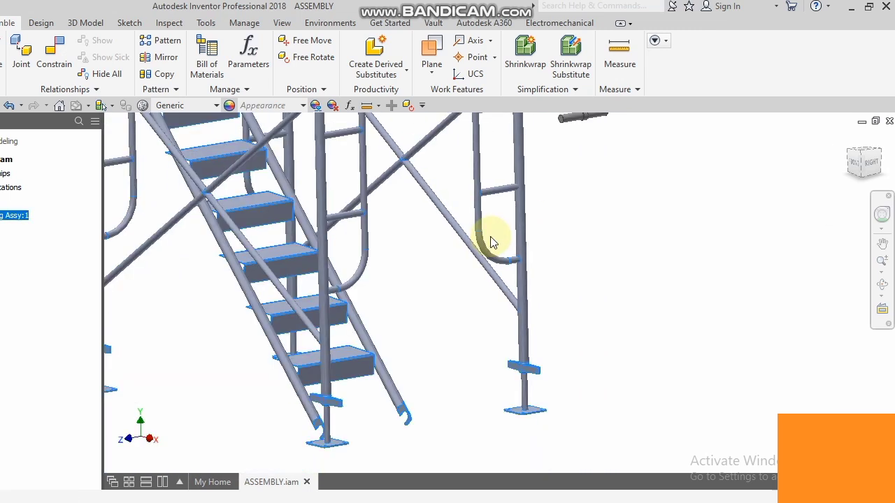
scroll(491, 241, down, 2)
Start Free Move with the C shortcut and zoom in on the curved tube.
key(c)
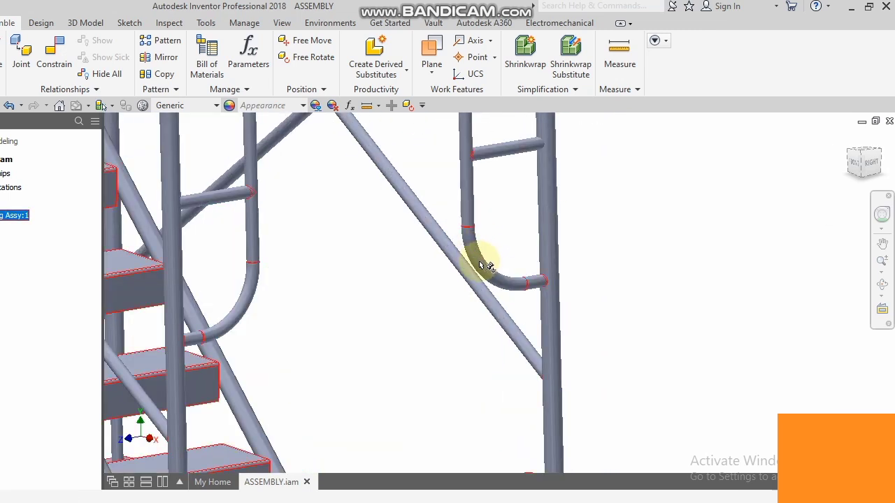
scroll(537, 283, up, 3)
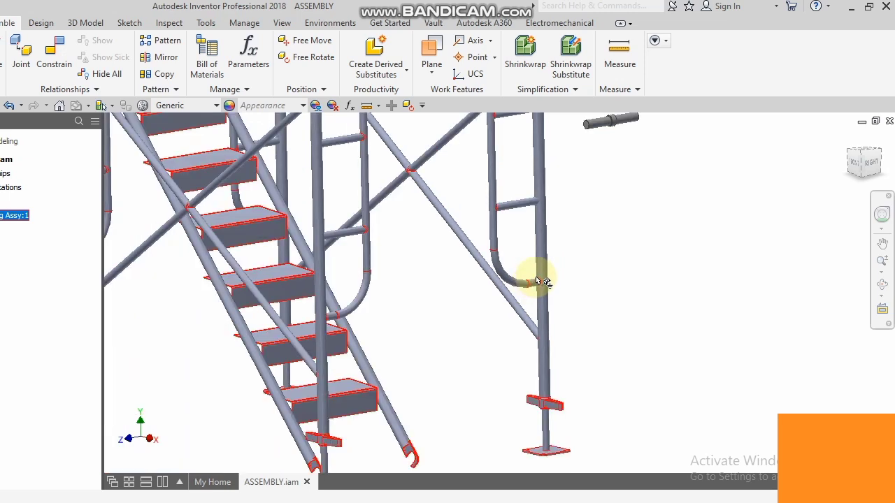
scroll(560, 254, down, 1)
scroll(553, 283, down, 1)
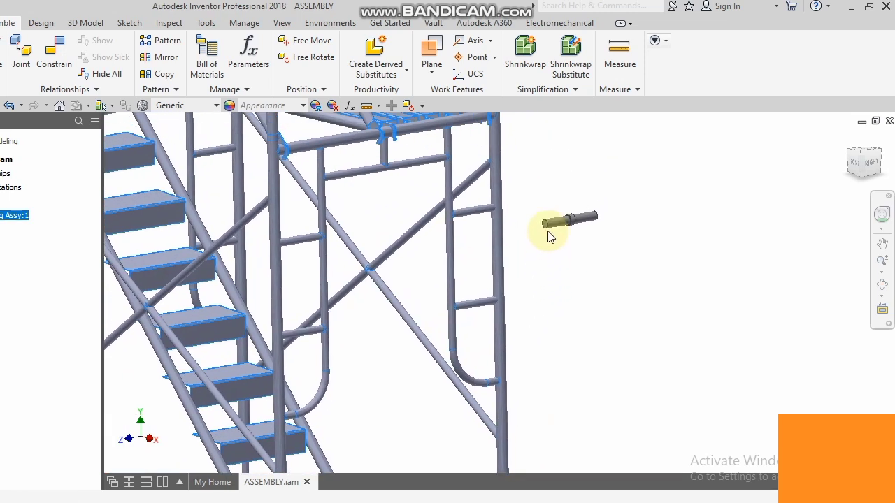
scroll(483, 371, down, 3)
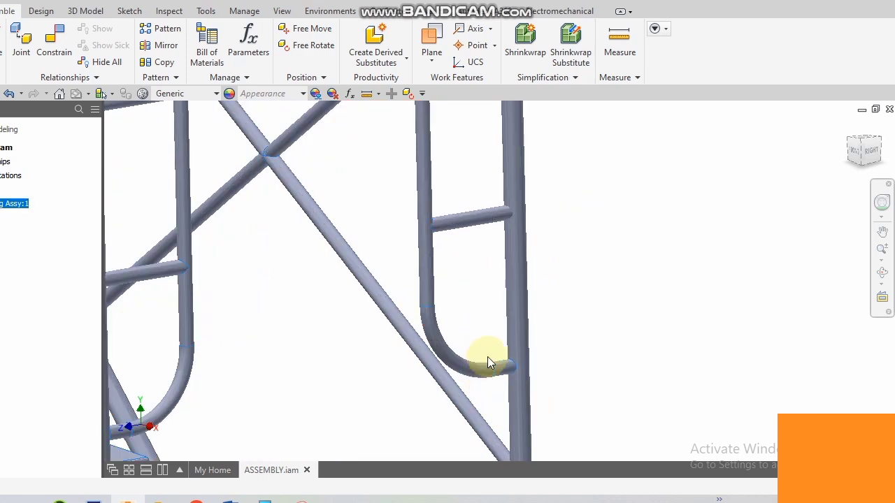
scroll(425, 203, up, 3)
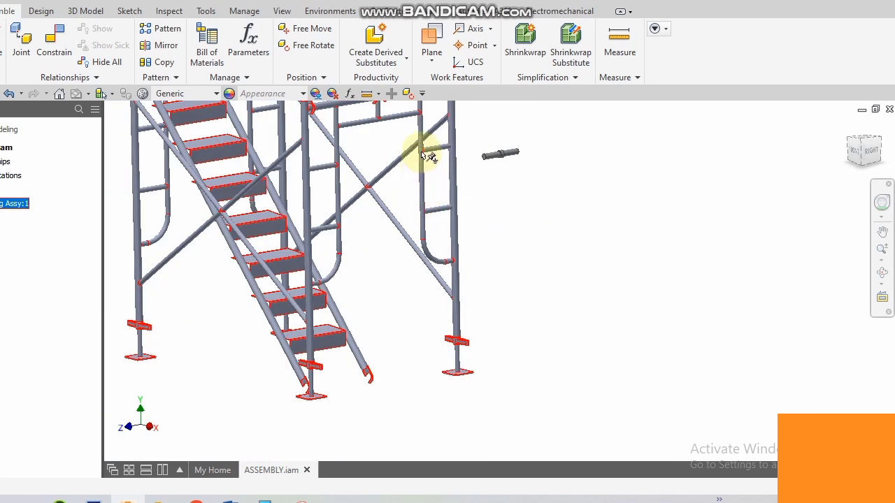
scroll(425, 262, down, 3)
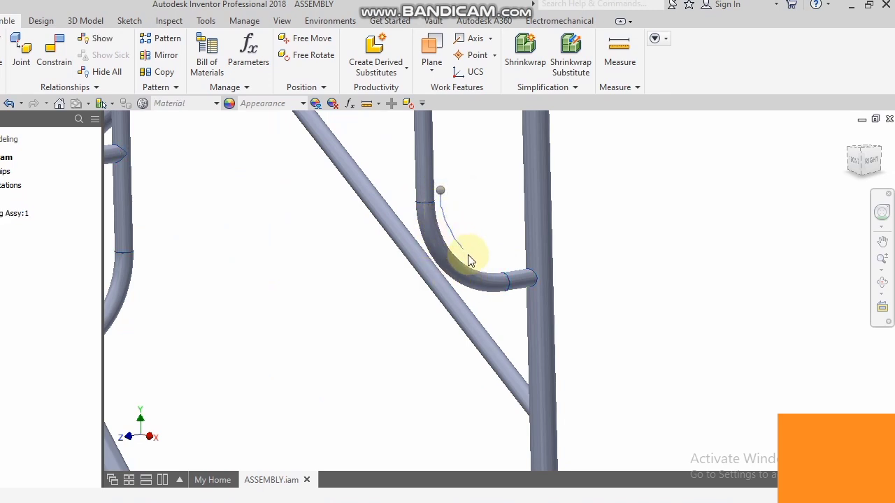
In the Right view, free-move the curved tube's elbow rightward and confirm its new position.
drag(443, 216, 510, 265)
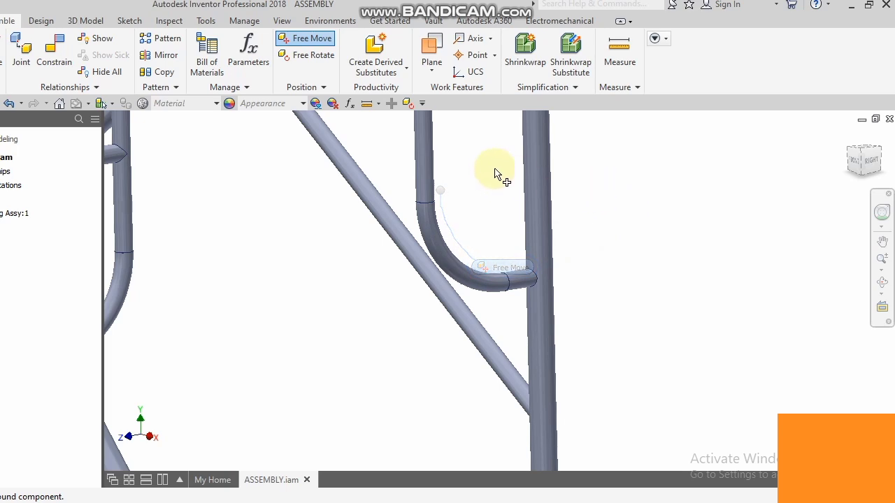
click(872, 162)
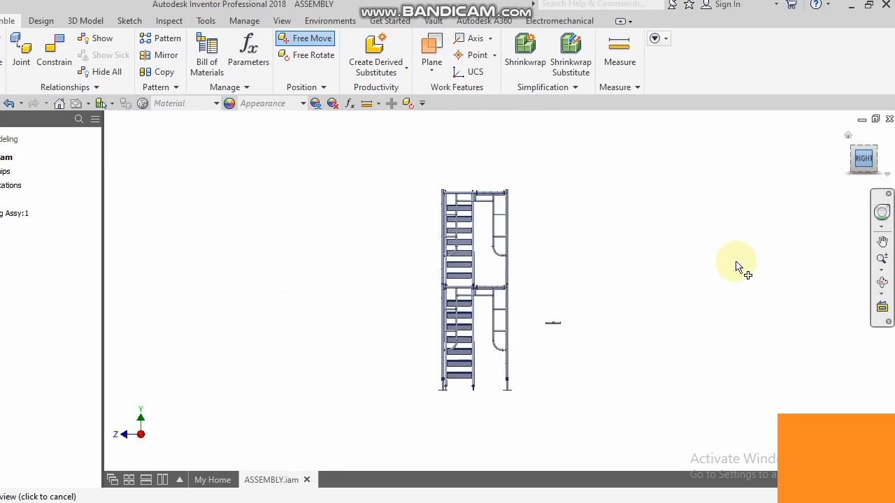
scroll(499, 307, down, 5)
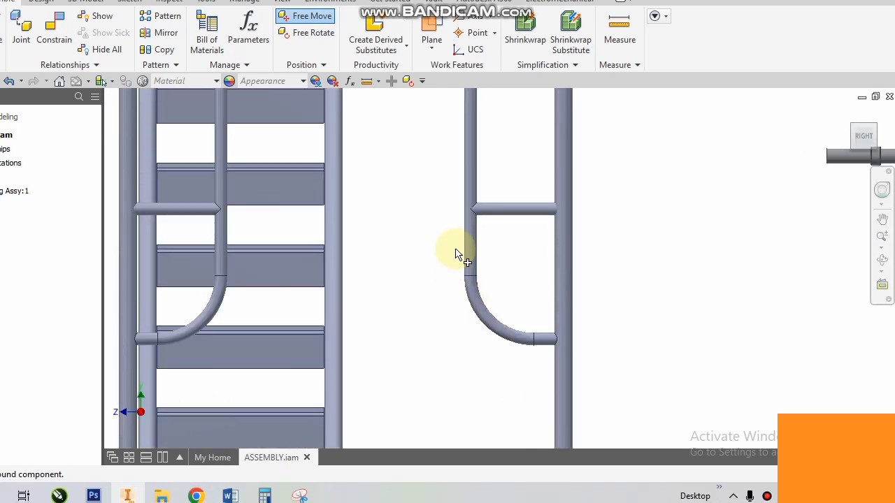
mouse_move(455, 249)
mouse_down()
mouse_move(498, 346)
mouse_move(567, 345)
mouse_up()
right_click(568, 346)
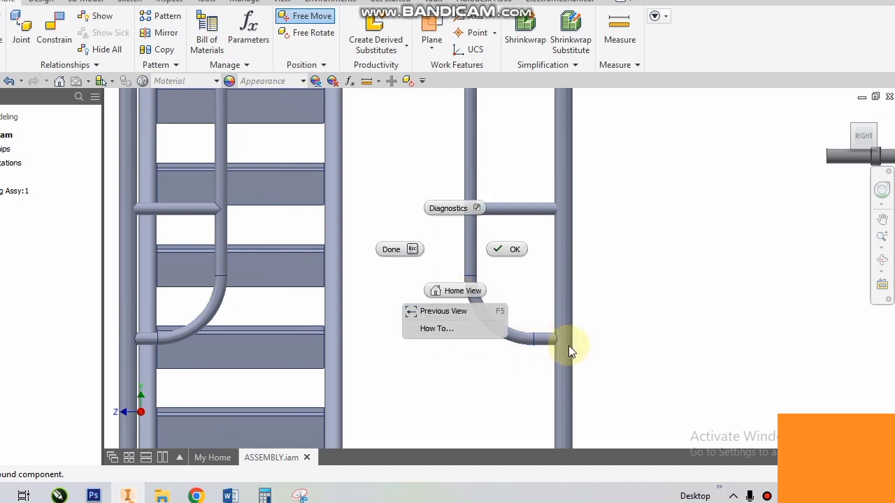
click(507, 249)
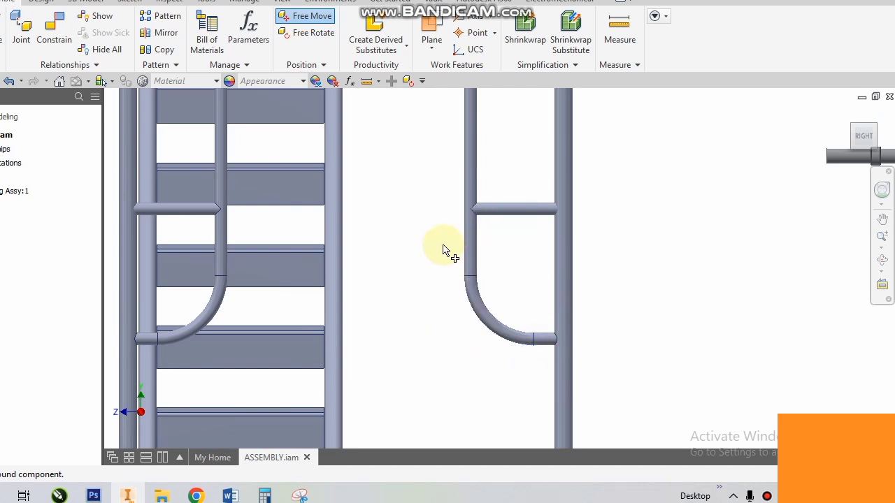
right_click(503, 250)
click(555, 248)
Centre the pipe bend and zoom in and out to inspect the joint.
scroll(480, 259, down, 2)
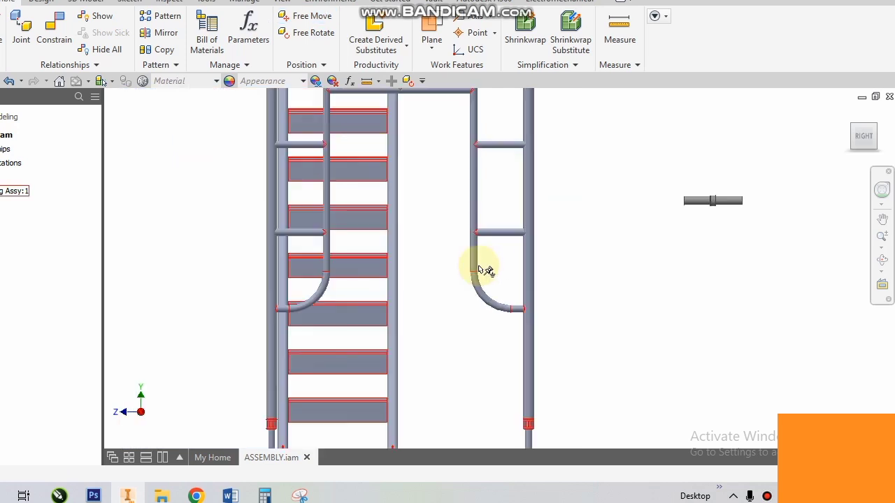
scroll(479, 264, up, 4)
scroll(482, 271, down, 1)
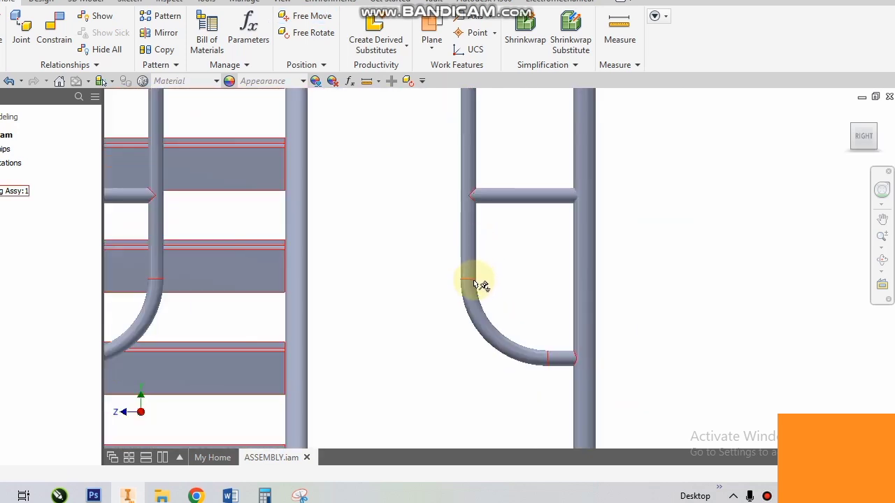
scroll(480, 260, up, 2)
scroll(403, 212, up, 2)
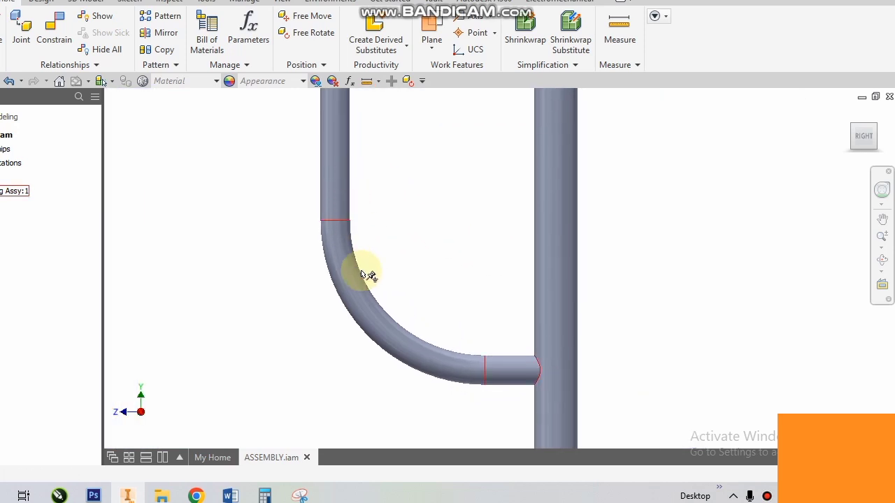
scroll(545, 364, down, 3)
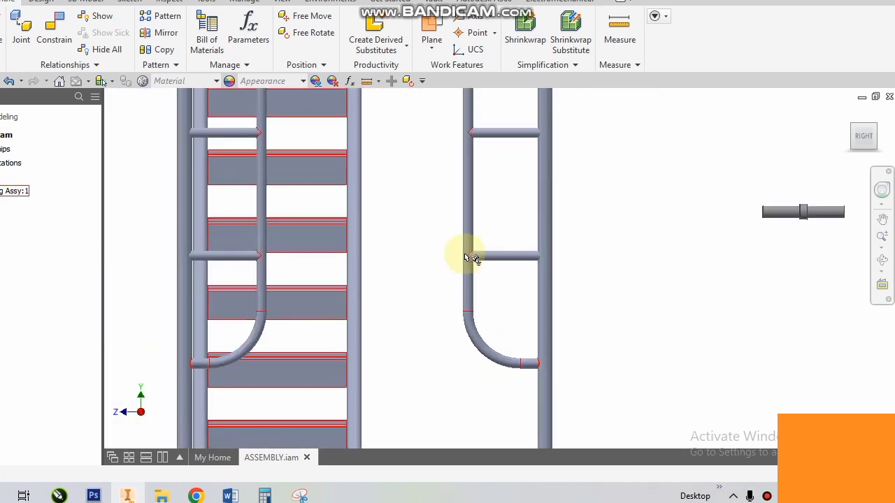
scroll(479, 339, up, 3)
middle_drag(499, 334, 394, 233)
scroll(395, 233, up, 2)
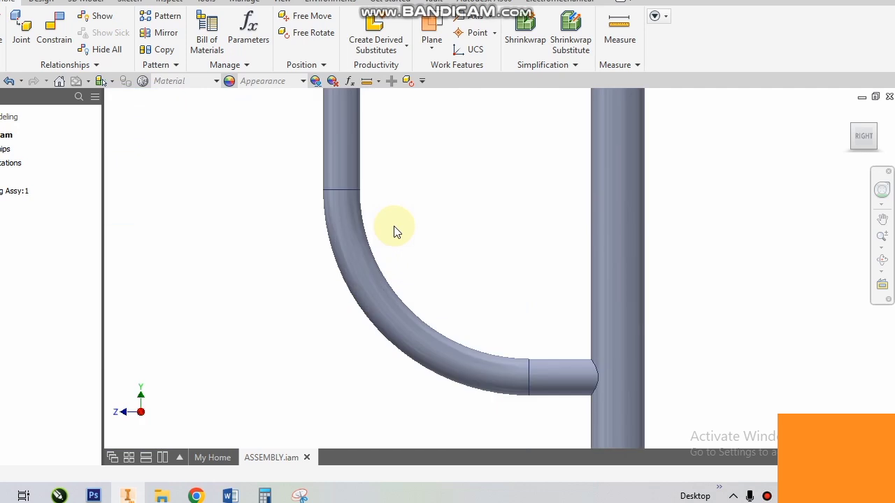
scroll(384, 202, down, 2)
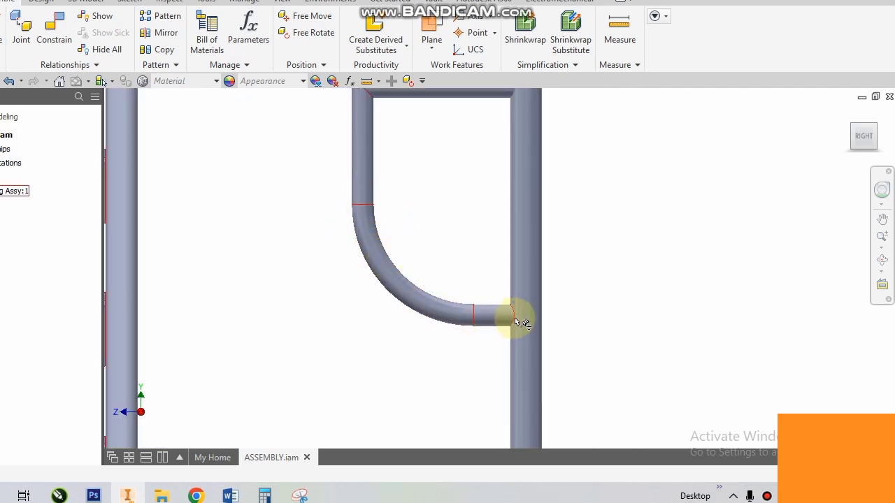
scroll(525, 325, down, 2)
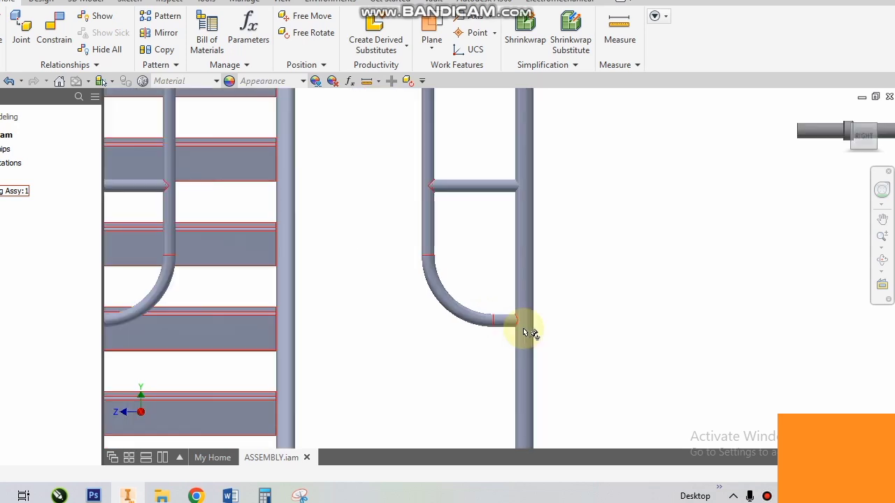
scroll(543, 316, down, 2)
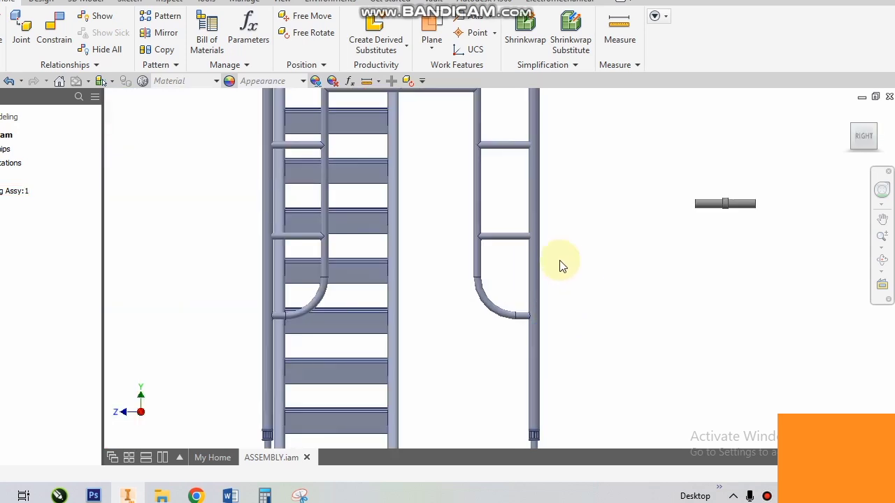
scroll(559, 266, down, 2)
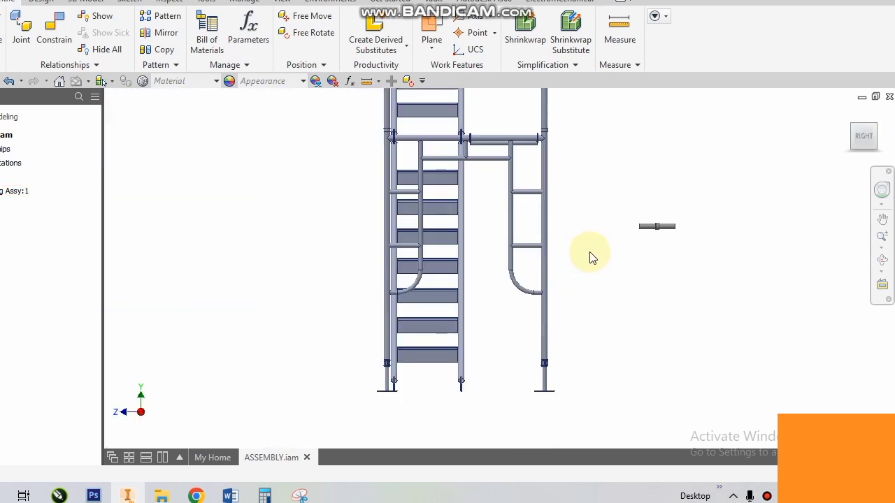
Set the ViewCube to the Right view and zoom over the ladder rungs and stair steps.
click(852, 151)
scroll(489, 287, up, 3)
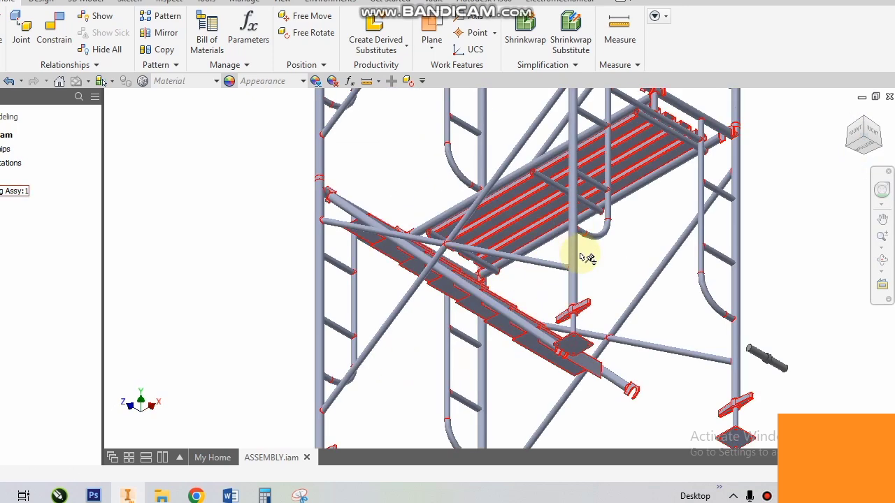
click(873, 134)
scroll(482, 307, up, 5)
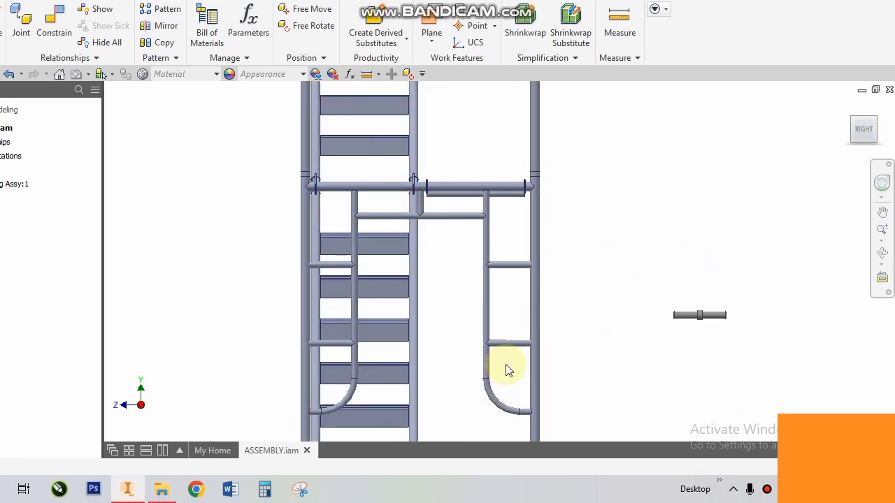
scroll(504, 367, up, 3)
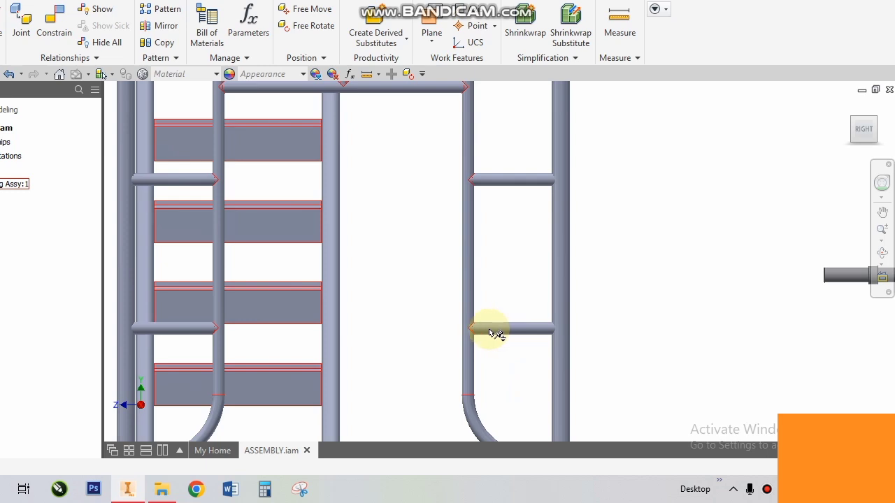
scroll(523, 252, down, 2)
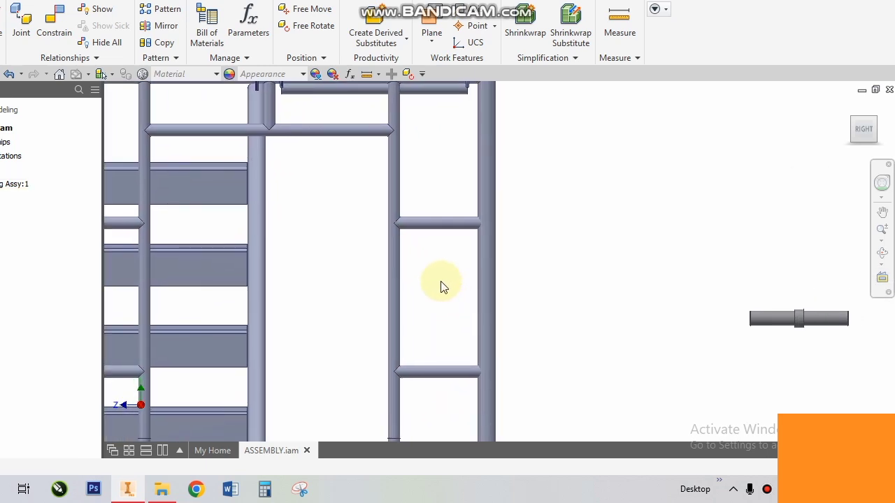
scroll(439, 285, down, 2)
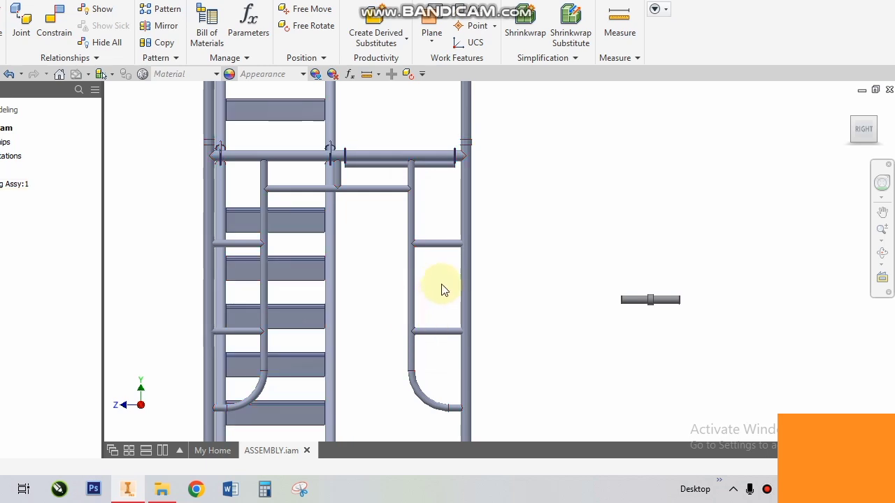
scroll(433, 335, down, 3)
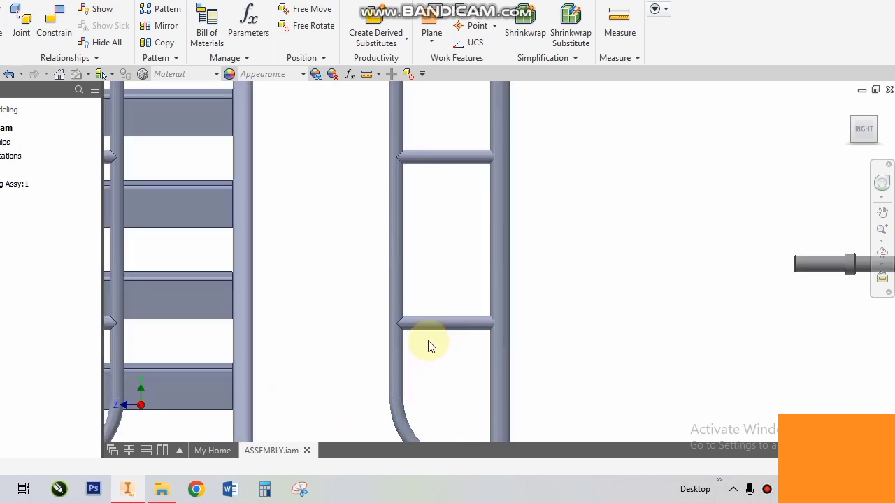
scroll(428, 342, down, 3)
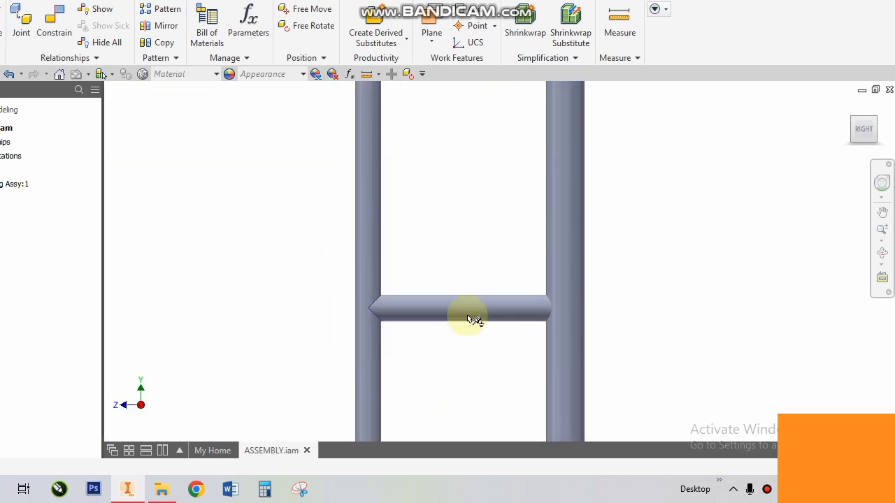
scroll(573, 238, up, 3)
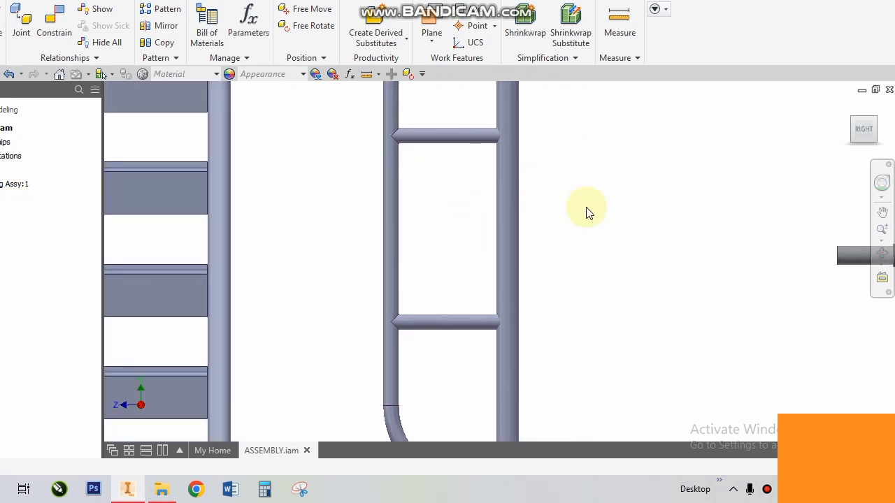
scroll(608, 203, down, 5)
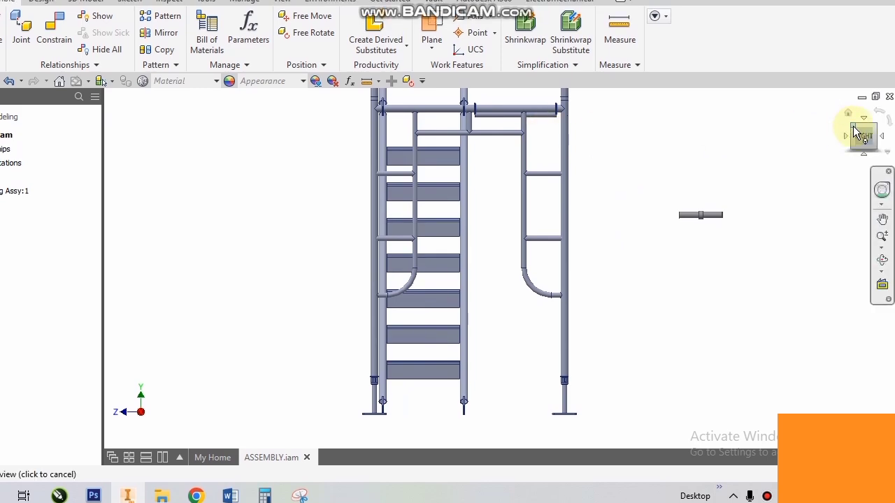
Turn the tower to an isometric corner view and zoom in on the brace clamps.
click(854, 133)
scroll(516, 309, up, 5)
scroll(615, 184, up, 3)
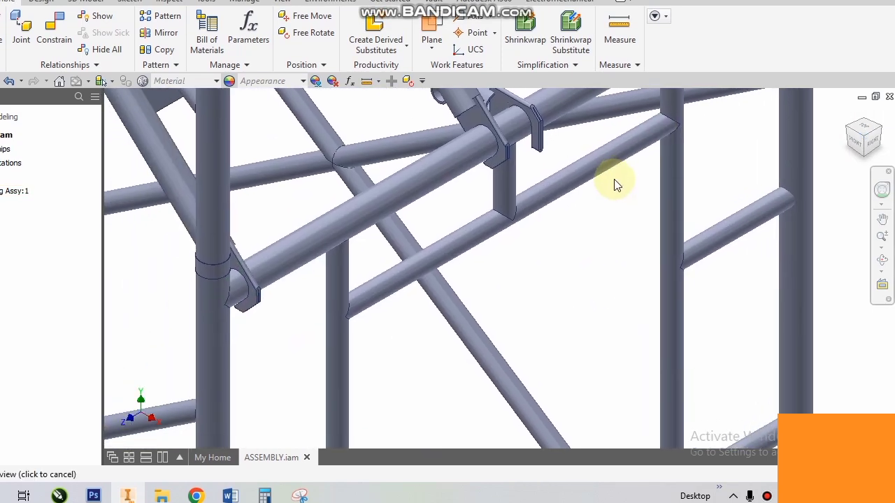
scroll(573, 182, down, 2)
scroll(524, 196, up, 2)
scroll(552, 186, down, 2)
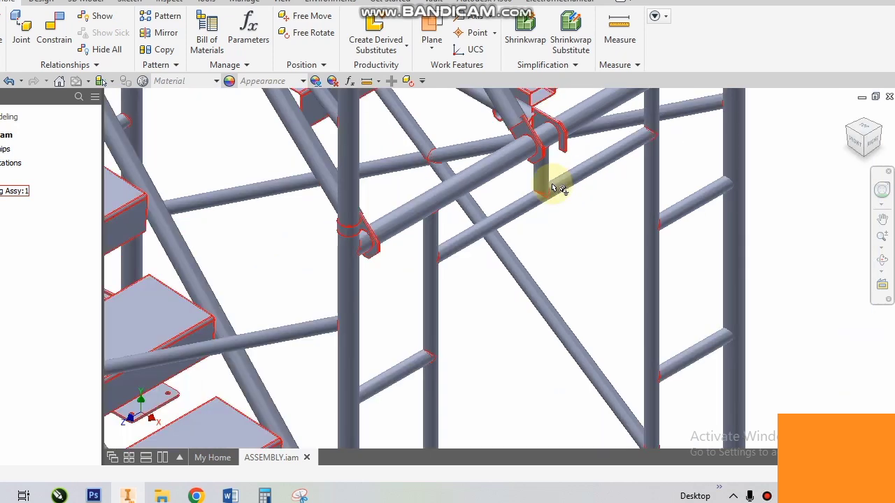
scroll(492, 210, down, 1)
scroll(436, 245, down, 1)
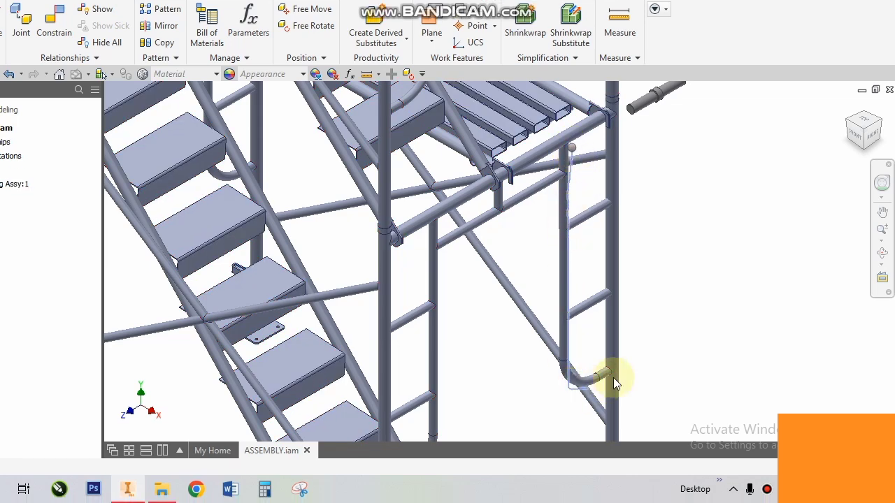
scroll(443, 264, up, 2)
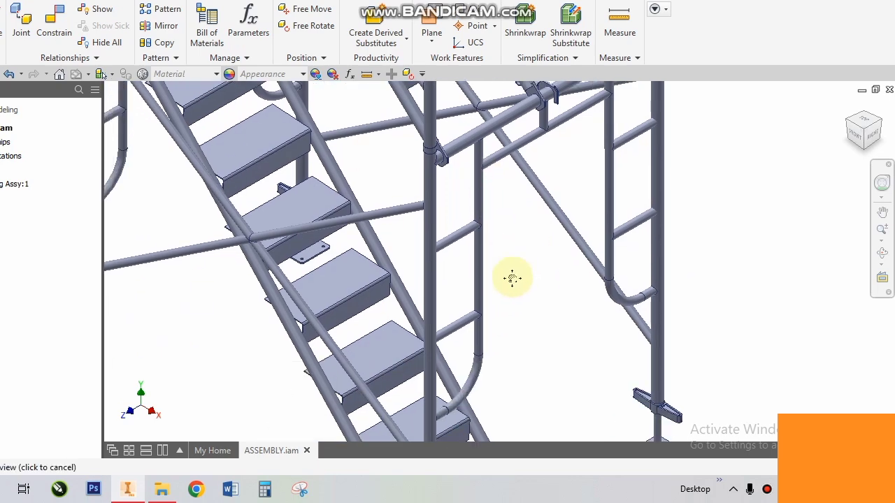
Select a stair frame, dismiss its context menu unchanged, and zoom around the clamps.
click(505, 140)
right_click(504, 140)
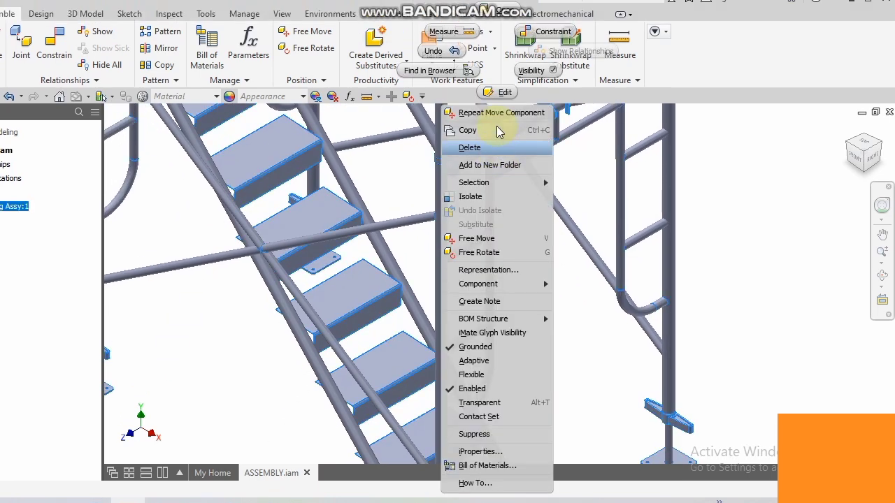
key(Escape)
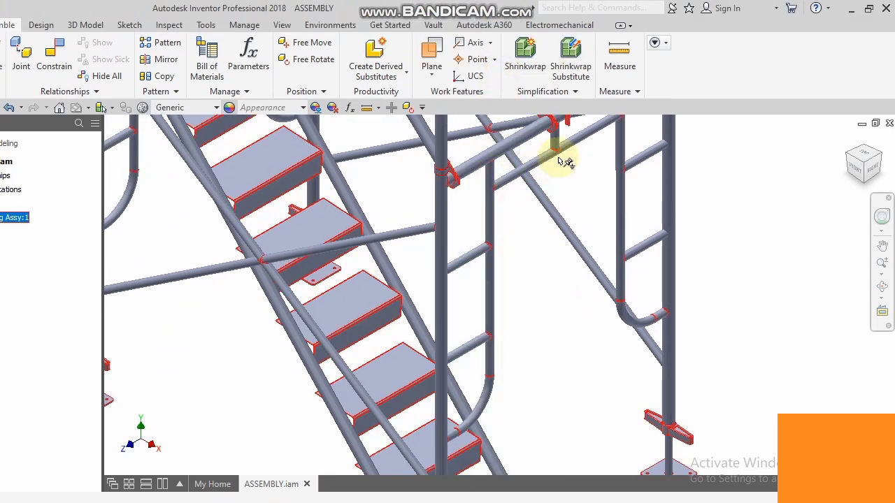
scroll(513, 232, up, 2)
scroll(510, 230, up, 1)
scroll(485, 201, up, 1)
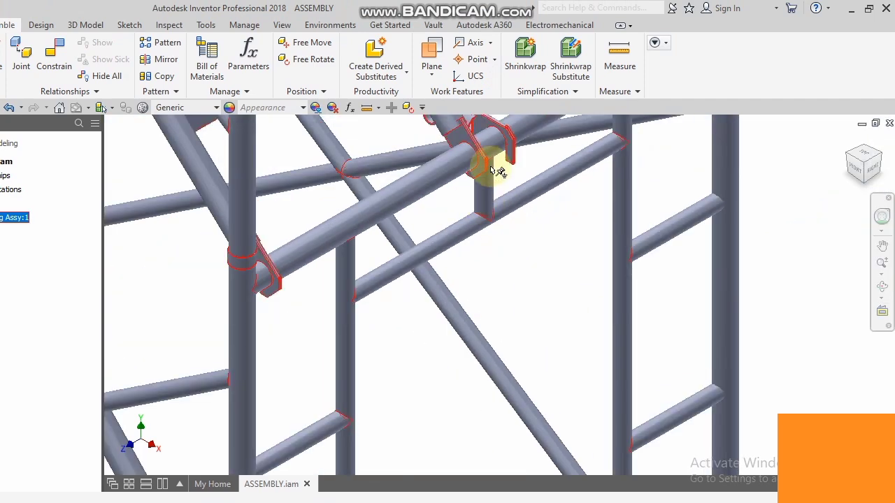
scroll(492, 168, up, 1)
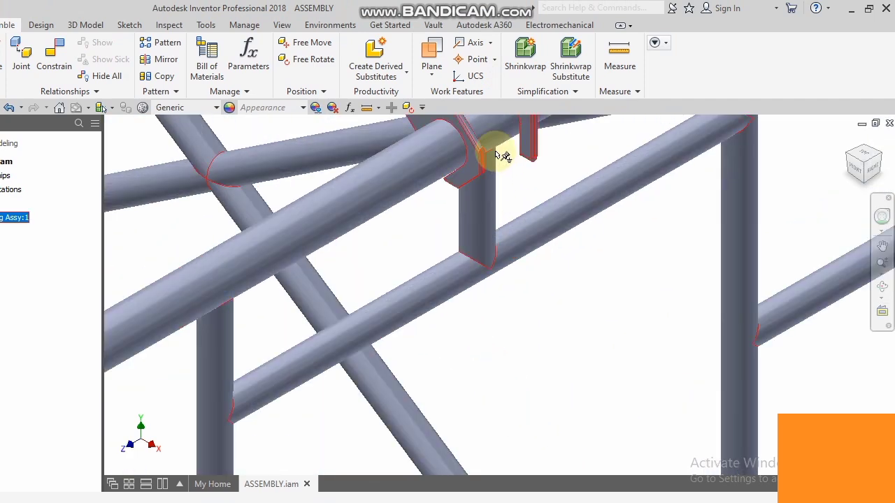
scroll(531, 222, down, 3)
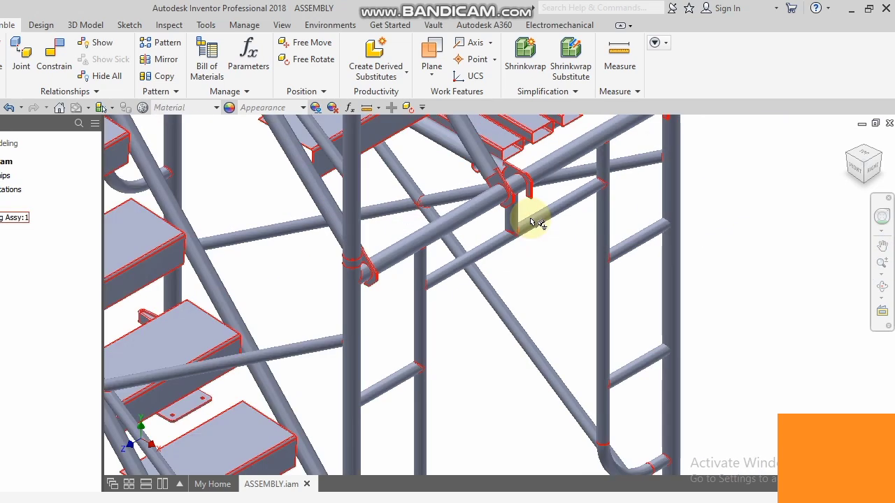
scroll(535, 323, down, 2)
scroll(589, 191, down, 2)
scroll(589, 192, down, 1)
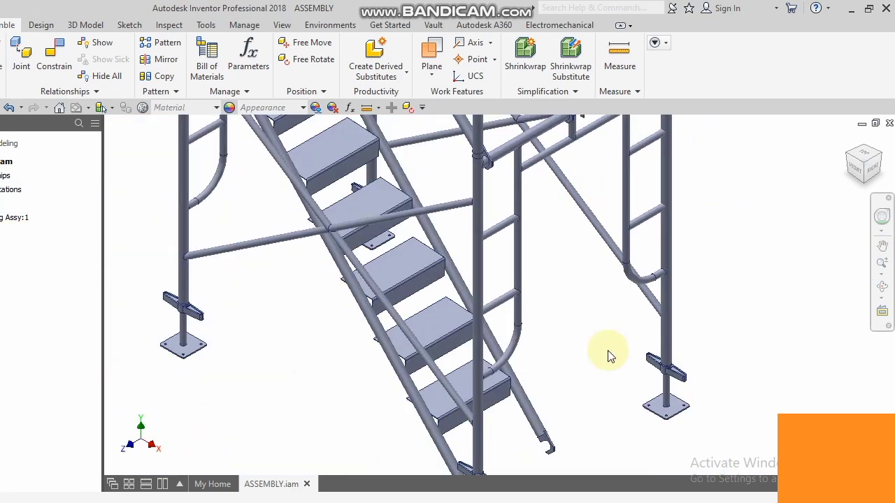
scroll(594, 319, up, 1)
scroll(539, 135, up, 2)
scroll(543, 216, up, 2)
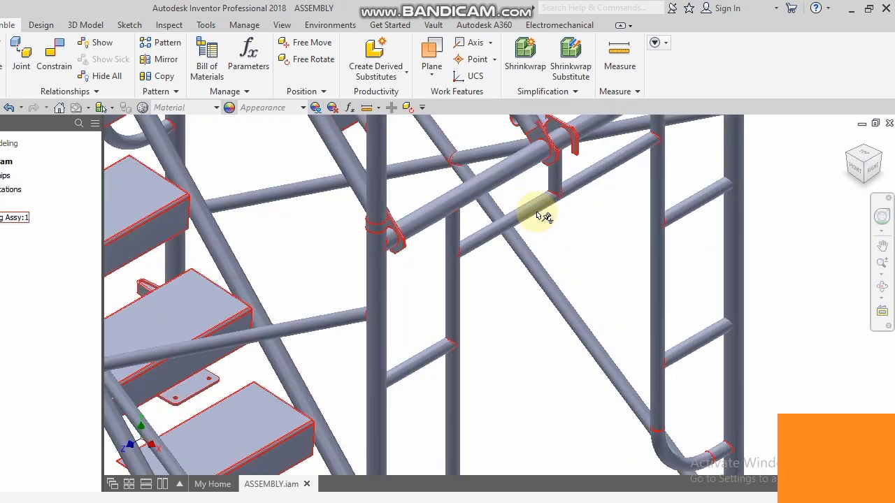
scroll(543, 216, down, 3)
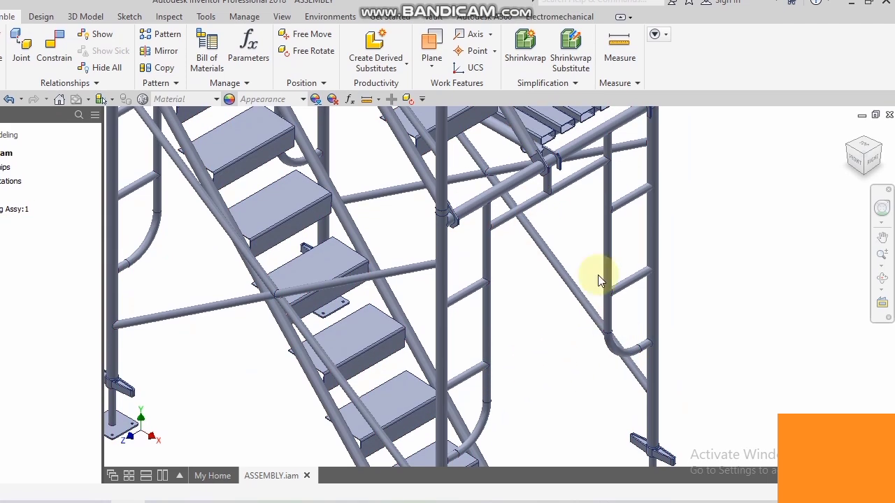
Frame the stair flight and ladder base plates in the centre of the view.
middle_drag(535, 324, 490, 202)
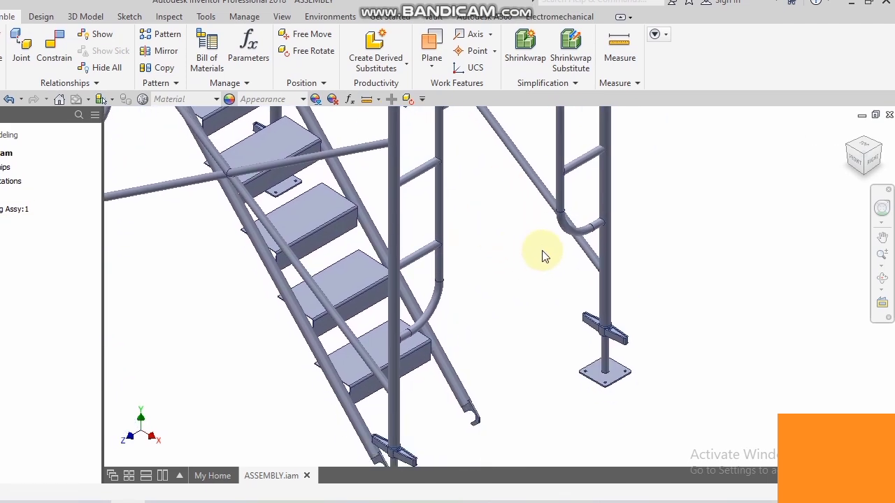
scroll(519, 255, down, 2)
middle_drag(519, 260, 586, 308)
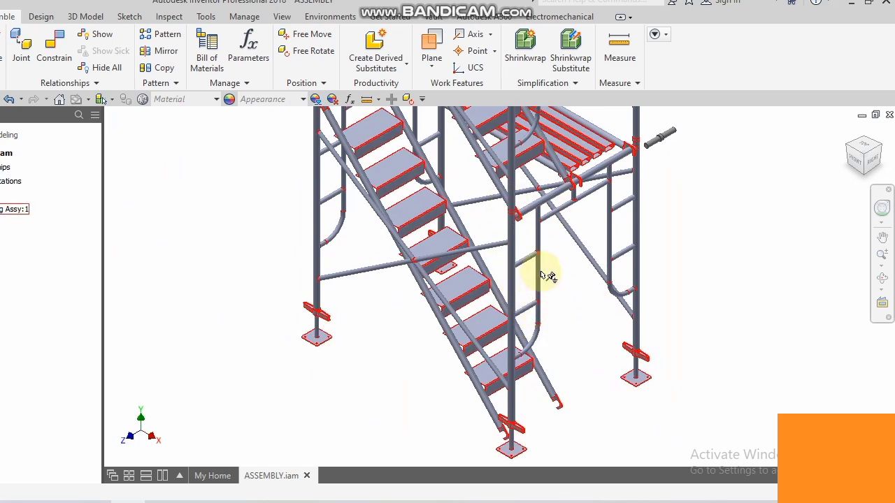
scroll(559, 340, up, 3)
scroll(608, 330, down, 3)
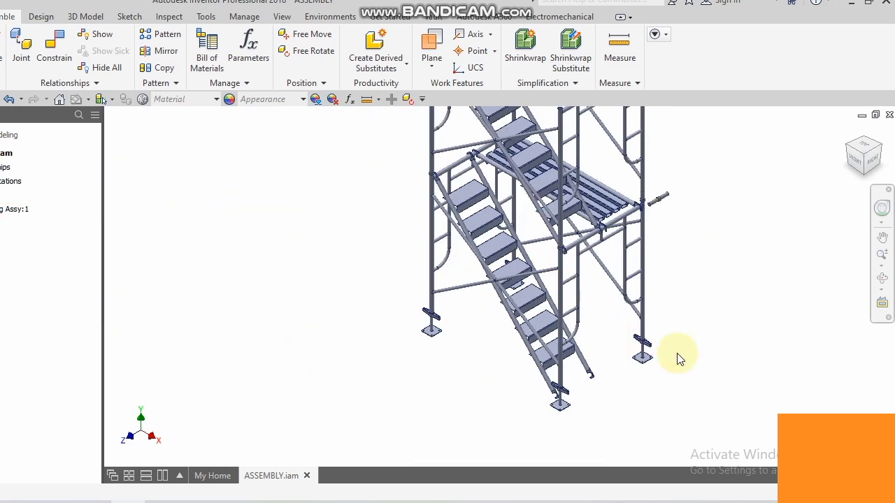
Rotate to the opposite corner, zoom out, and settle on a front corner angle of the lower tower.
click(846, 150)
scroll(489, 363, up, 5)
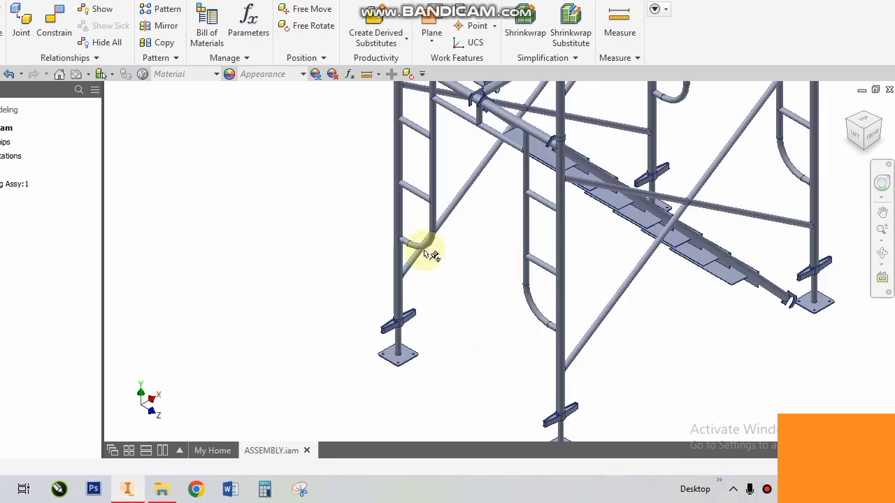
scroll(489, 316, down, 2)
scroll(466, 326, down, 2)
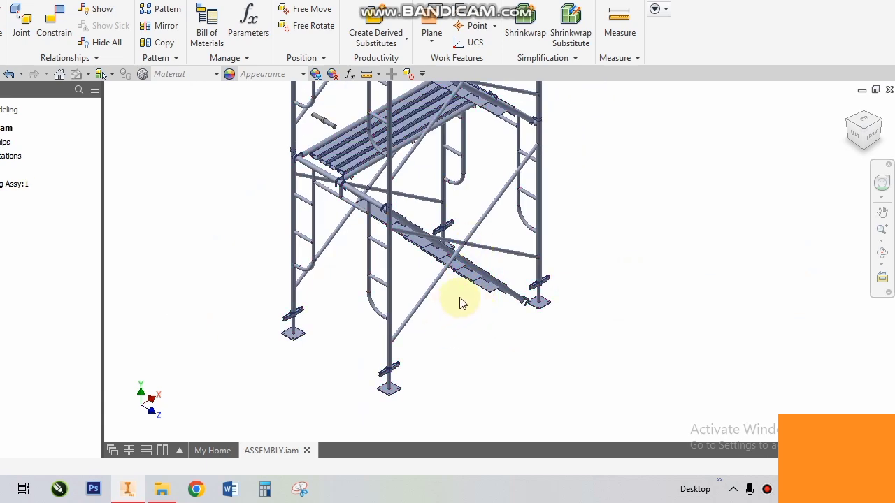
click(861, 126)
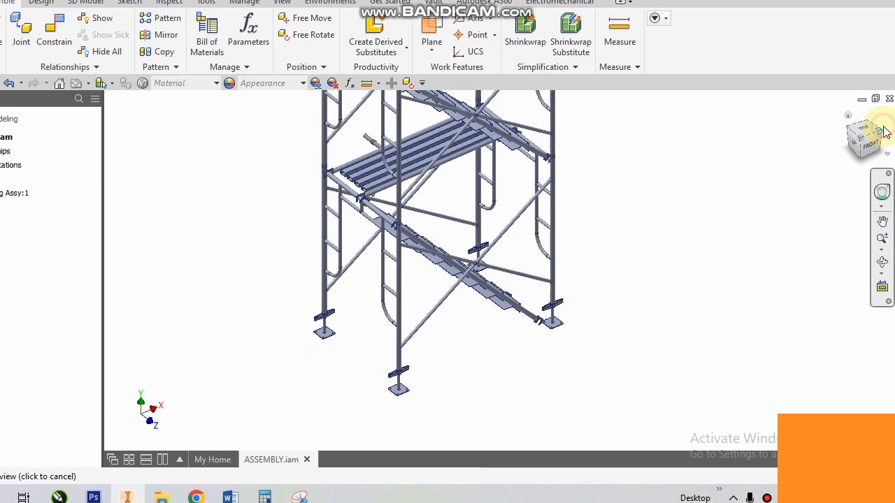
Zoom in and pan across the brace joints for a close look.
scroll(510, 363, up, 2)
scroll(531, 234, up, 4)
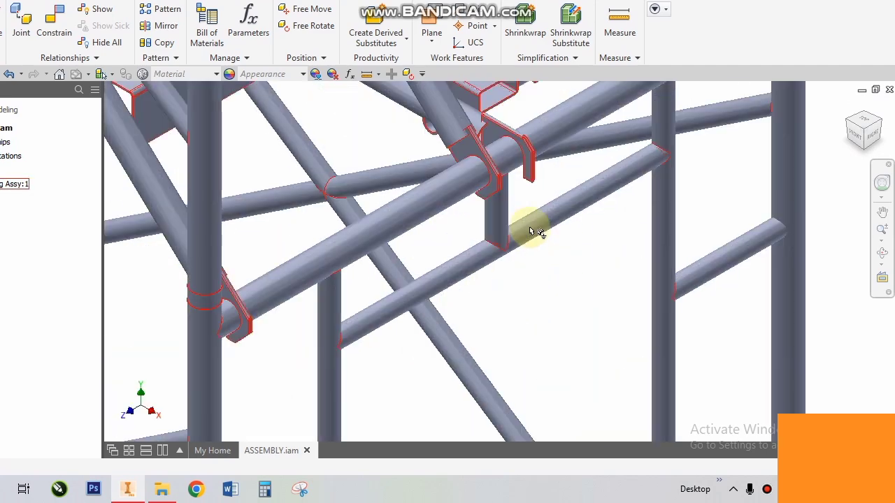
right_drag(355, 355, 650, 222)
Return to the home view with F6 and frame the stair flight and deck, shifted right.
key(Escape)
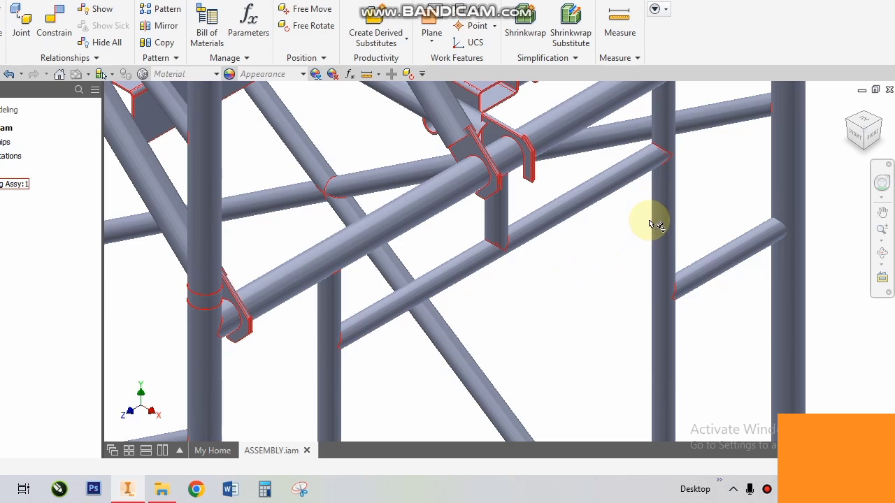
key(F6)
scroll(569, 329, down, 3)
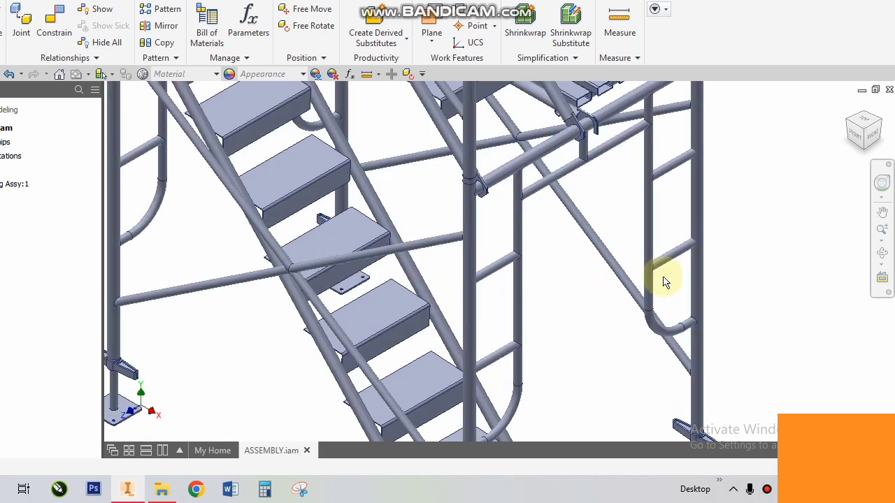
scroll(598, 310, up, 2)
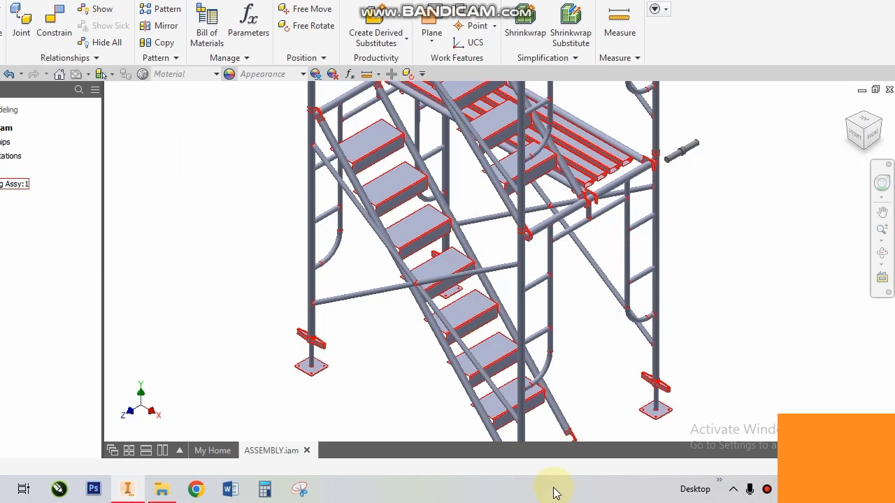
middle_drag(579, 326, 659, 319)
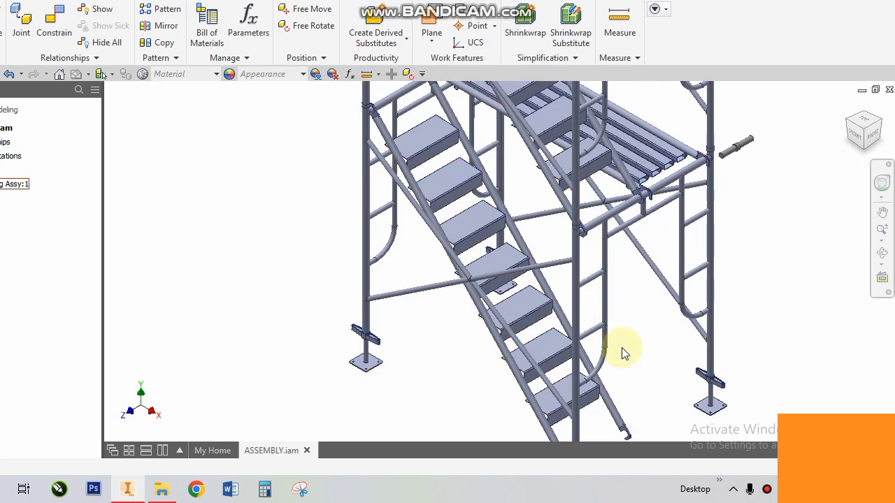
scroll(489, 143, down, 1)
scroll(517, 174, down, 2)
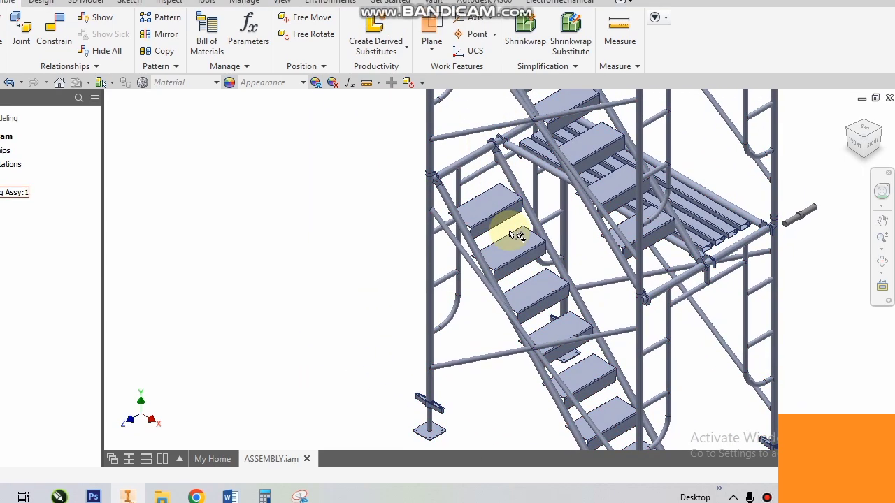
scroll(500, 181, down, 2)
click(521, 177)
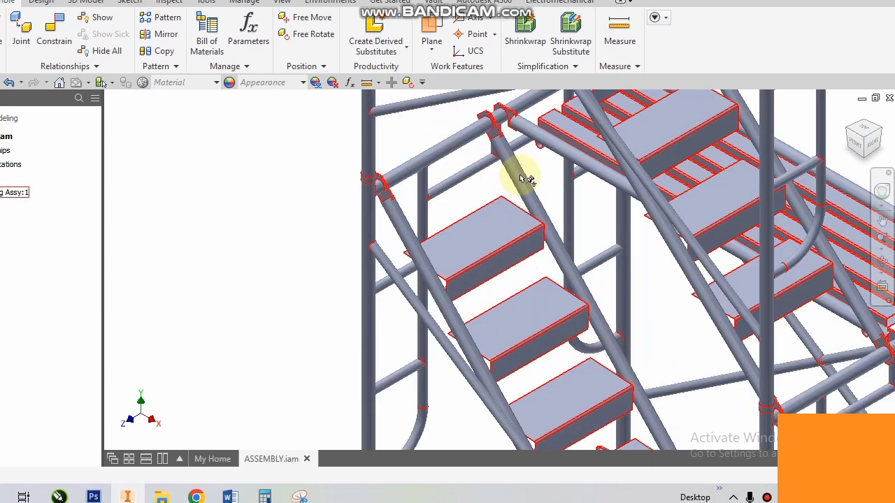
scroll(525, 220, up, 1)
scroll(496, 184, up, 2)
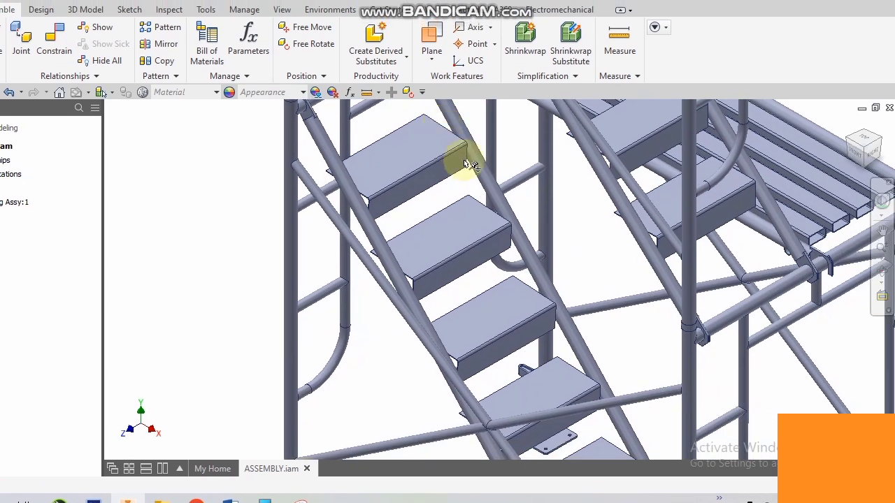
scroll(464, 160, up, 1)
click(464, 147)
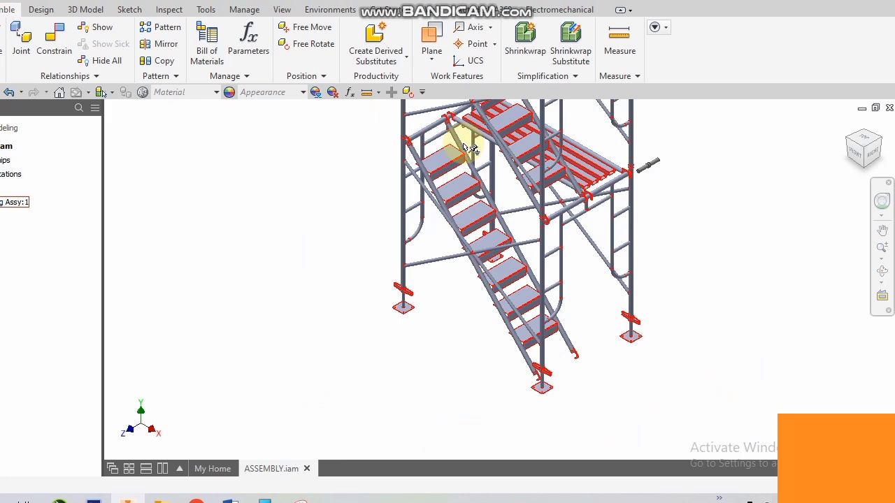
scroll(464, 196, down, 2)
scroll(467, 199, up, 1)
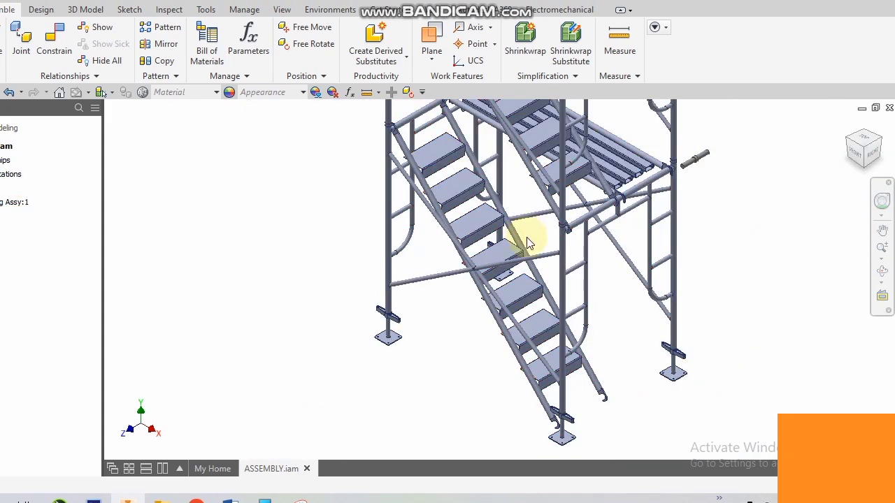
click(517, 310)
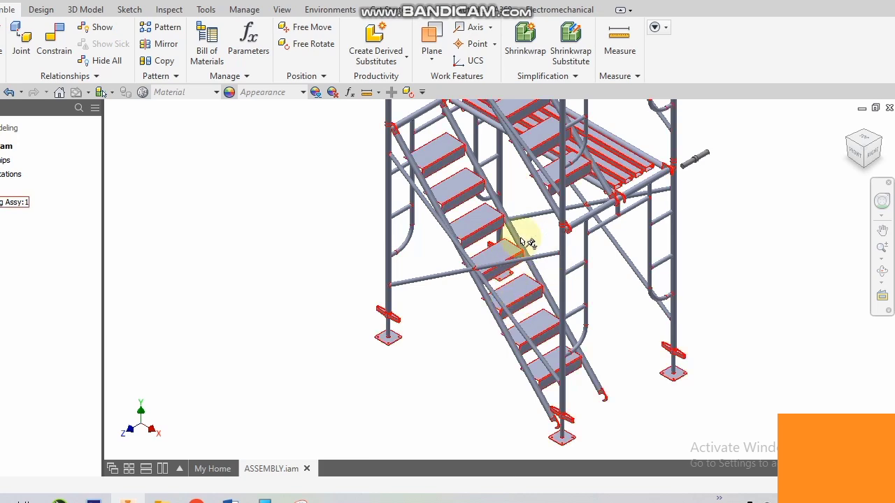
scroll(454, 205, down, 2)
scroll(447, 216, down, 2)
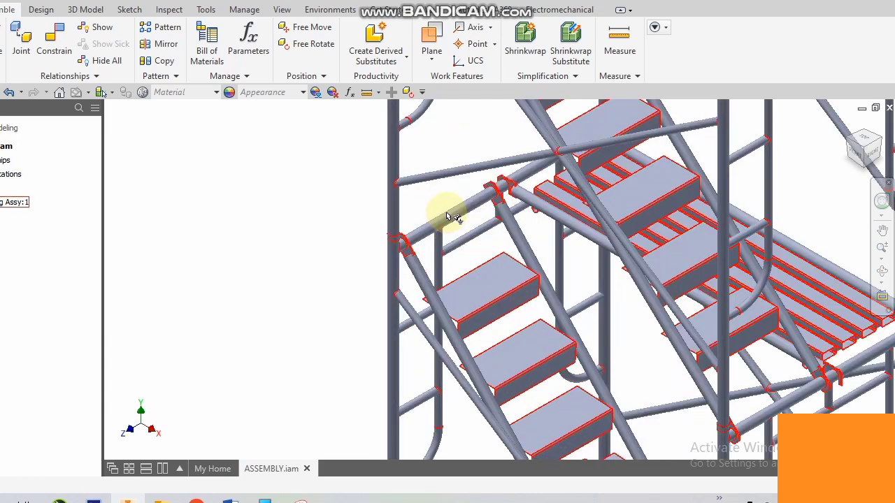
scroll(467, 246, up, 3)
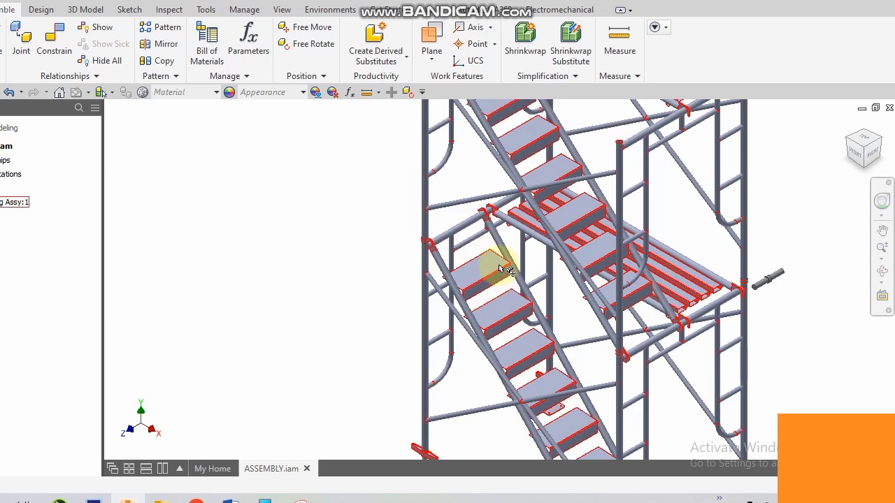
click(704, 256)
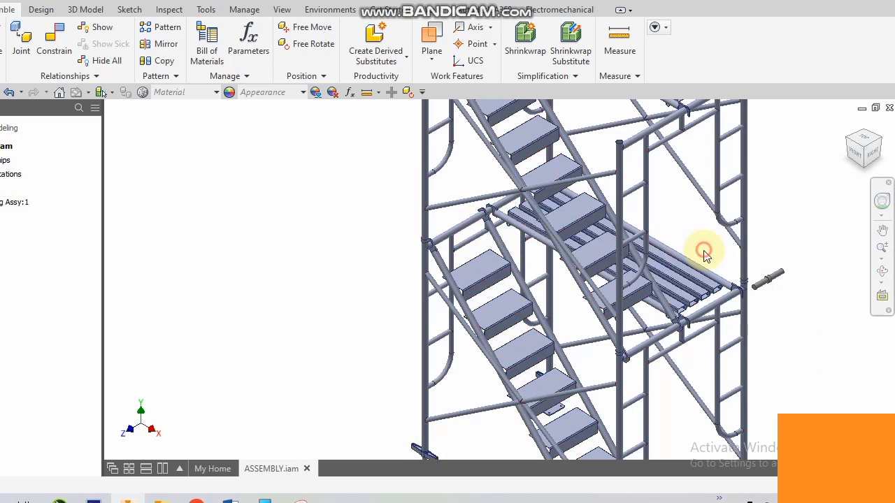
mouse_move(866, 148)
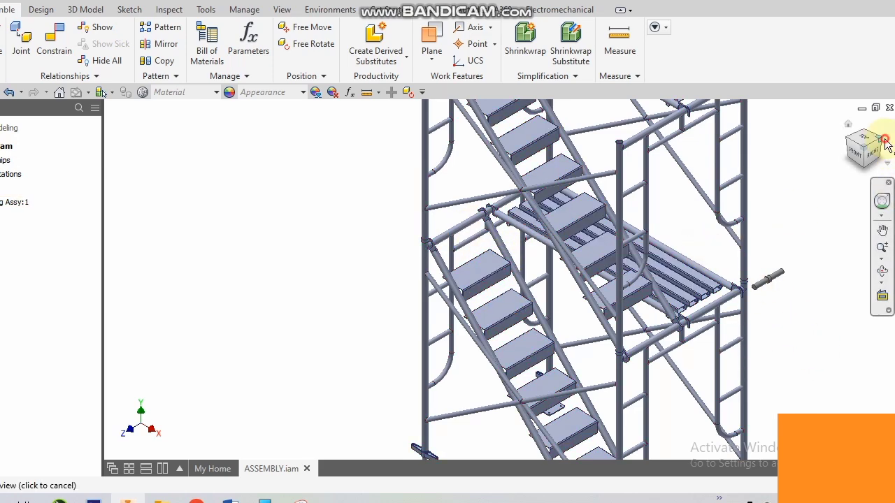
click(477, 291)
scroll(477, 292, down, 5)
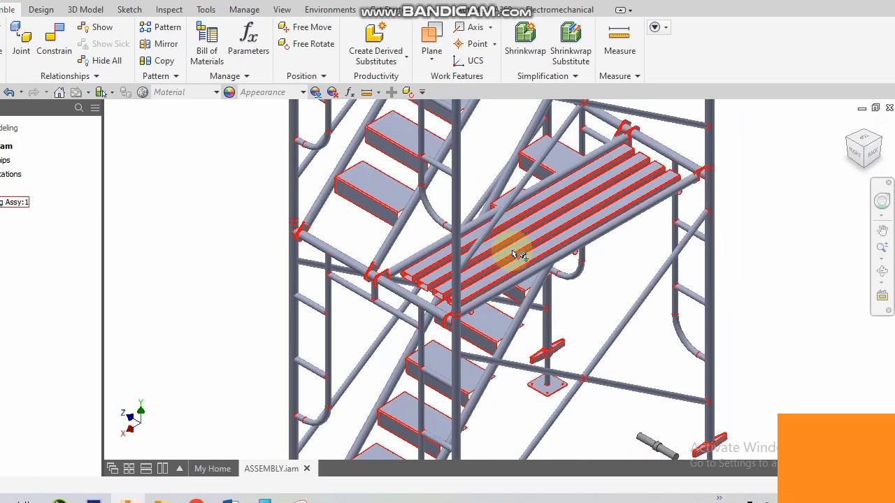
click(554, 252)
click(473, 266)
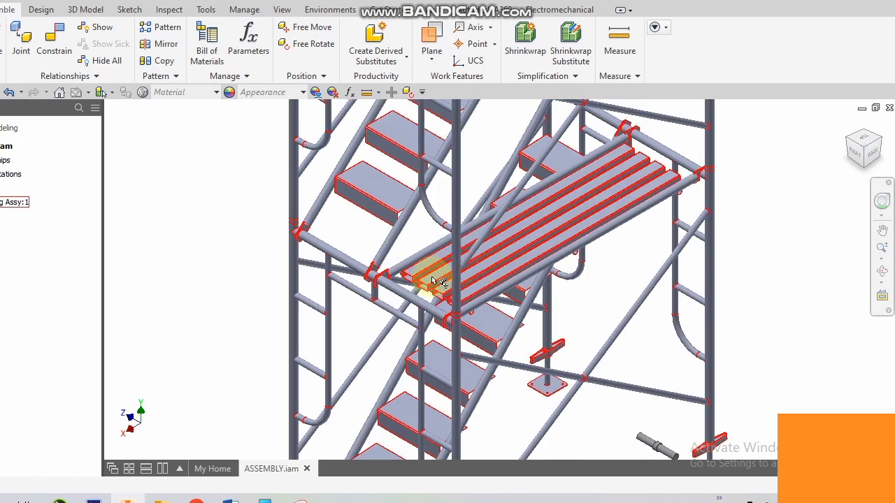
scroll(434, 282, down, 2)
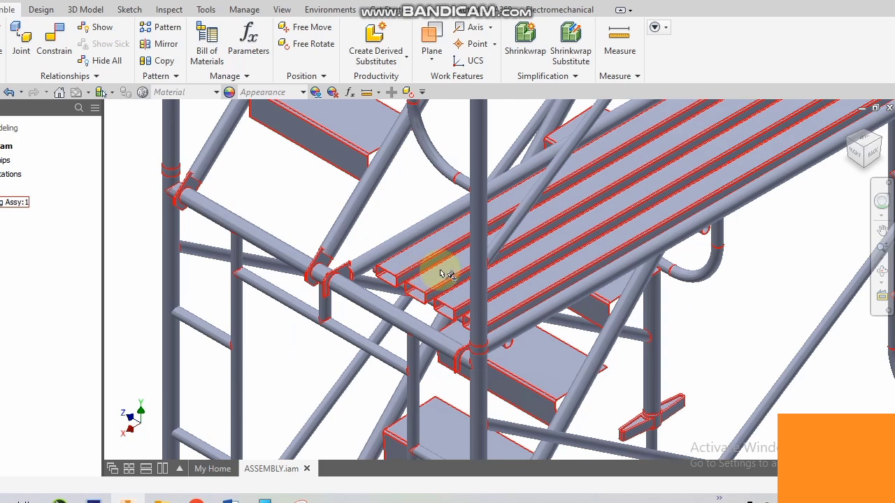
scroll(572, 241, up, 2)
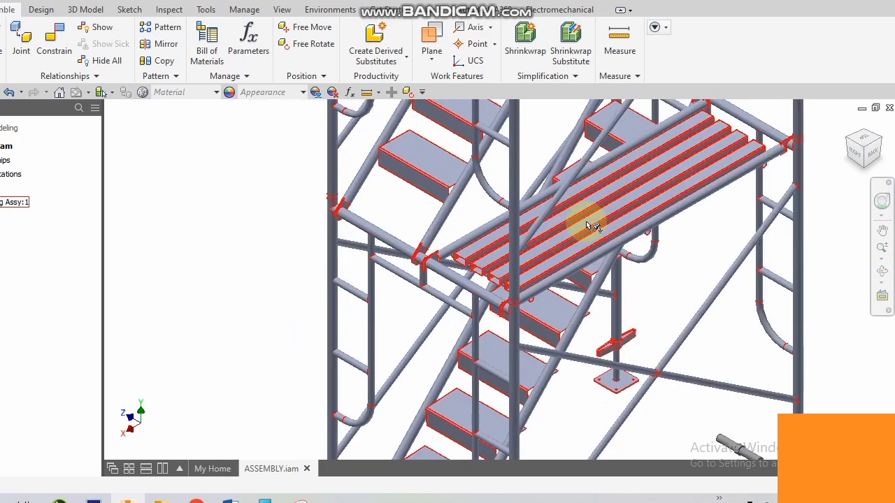
scroll(734, 137, down, 1)
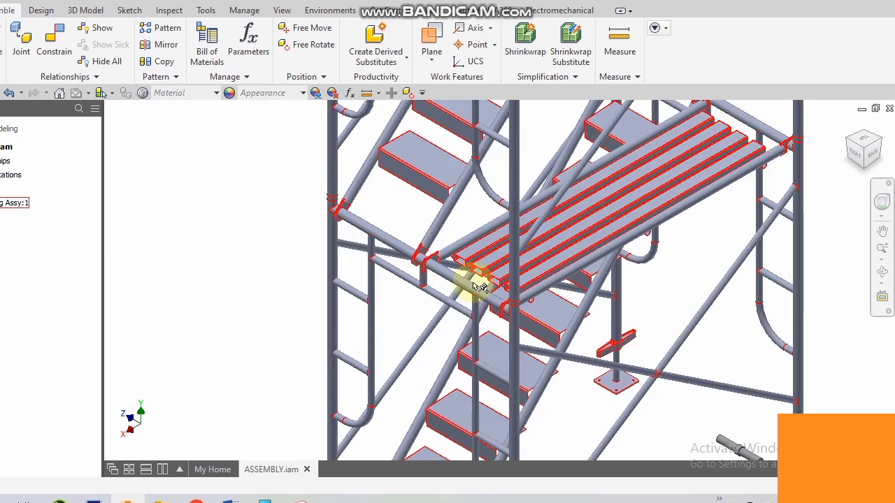
scroll(480, 280, down, 2)
scroll(497, 270, down, 2)
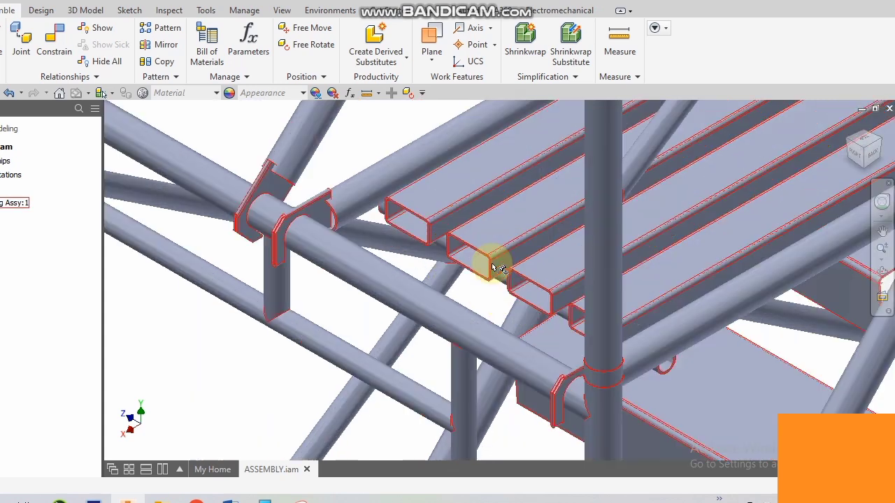
scroll(482, 244, up, 3)
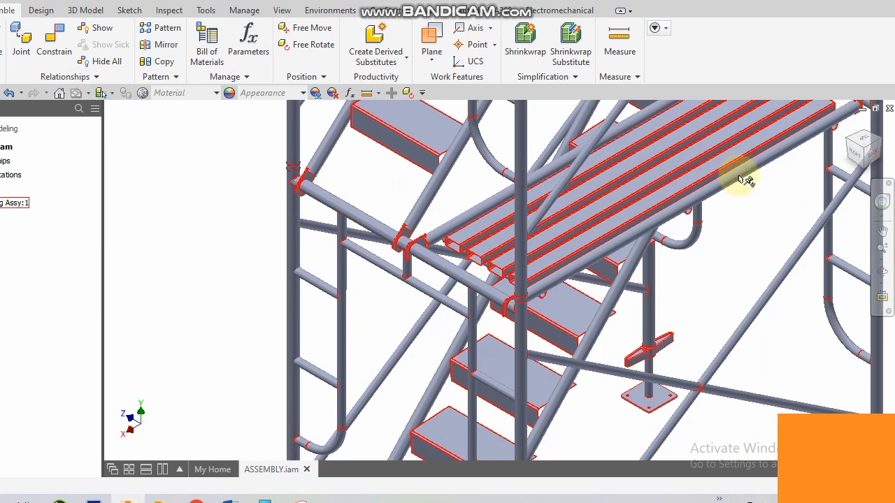
click(437, 215)
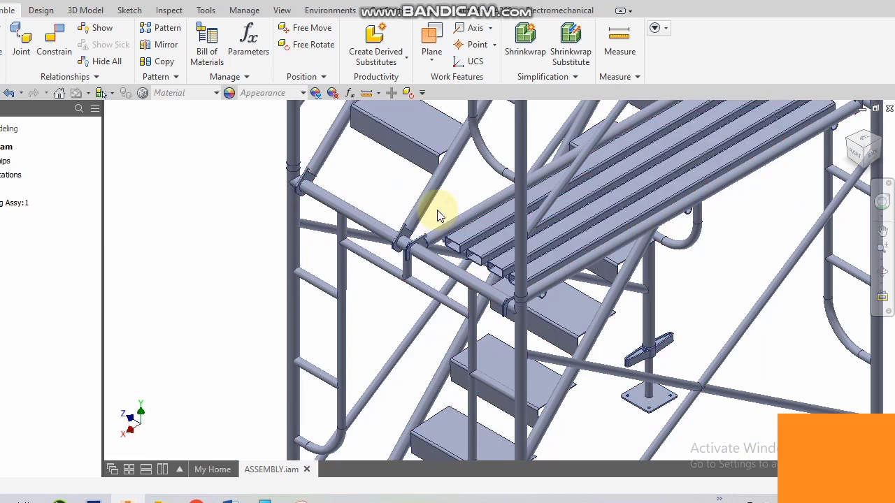
scroll(437, 216, up, 3)
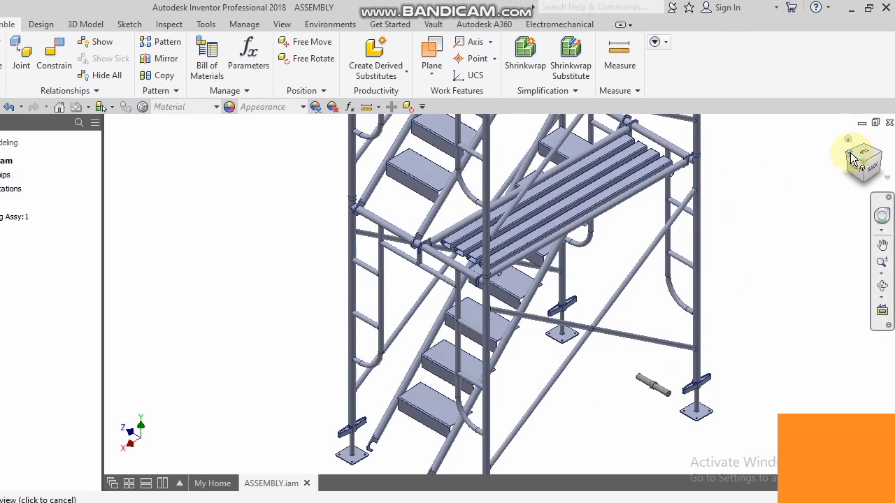
Return to the isometric scaffold view, clear the selection, and zoom toward the post.
click(851, 159)
scroll(451, 299, down, 3)
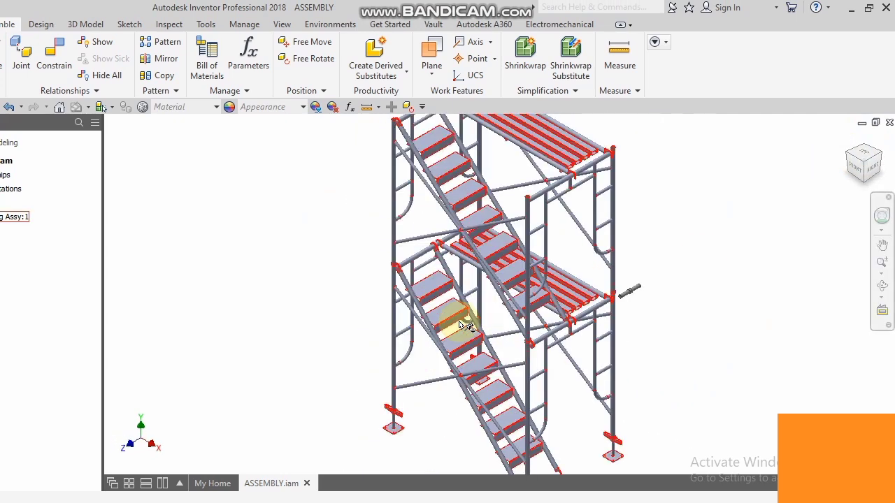
scroll(434, 292, down, 2)
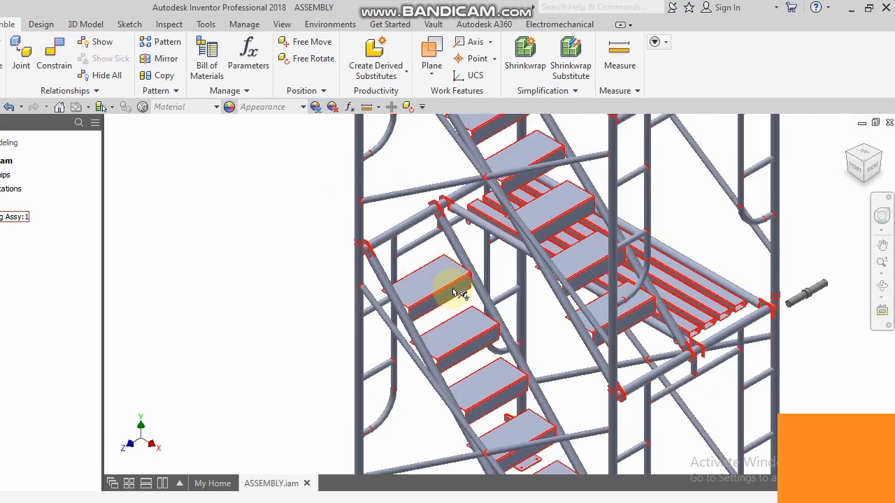
scroll(457, 291, up, 2)
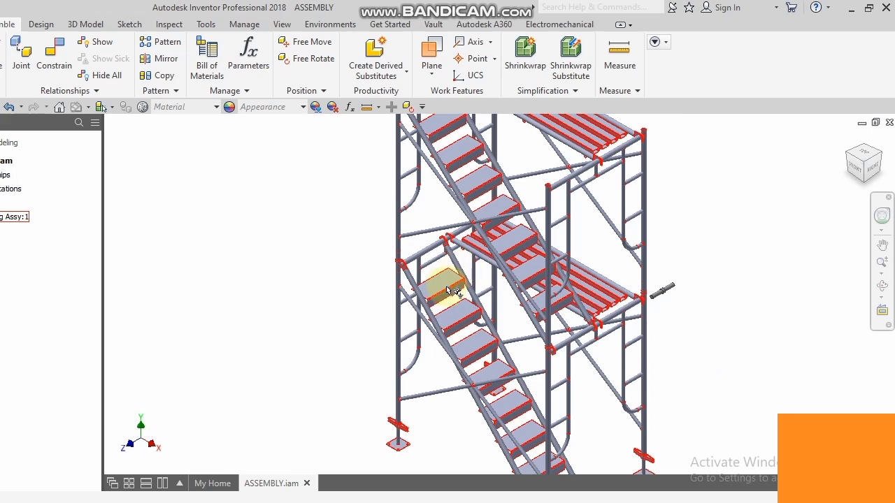
scroll(633, 299, down, 2)
scroll(587, 302, down, 2)
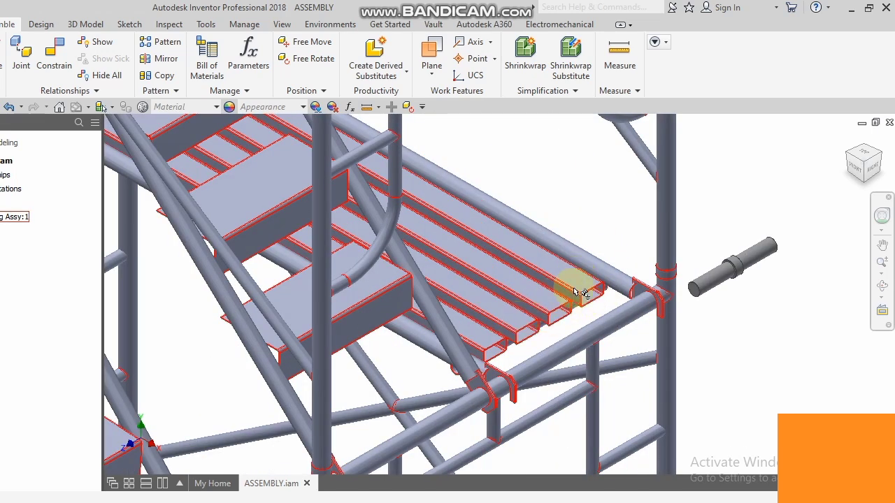
click(595, 218)
scroll(535, 309, up, 3)
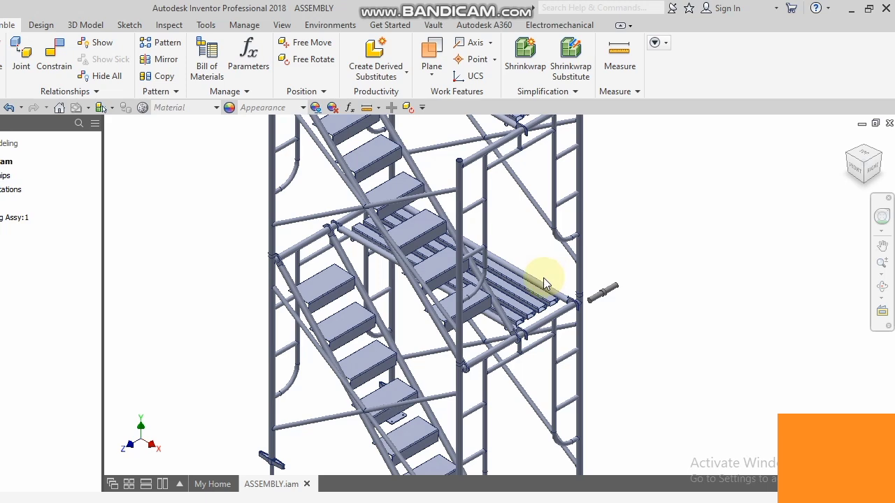
scroll(572, 269, down, 3)
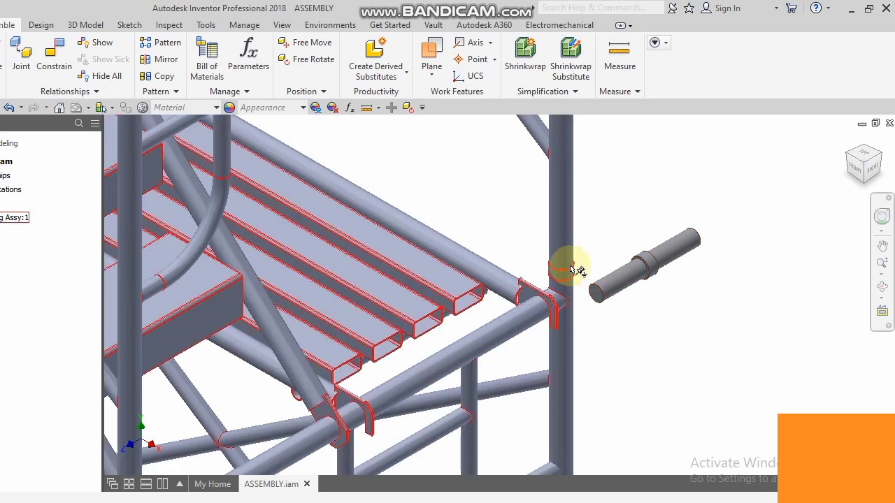
scroll(574, 274, down, 2)
scroll(477, 244, down, 2)
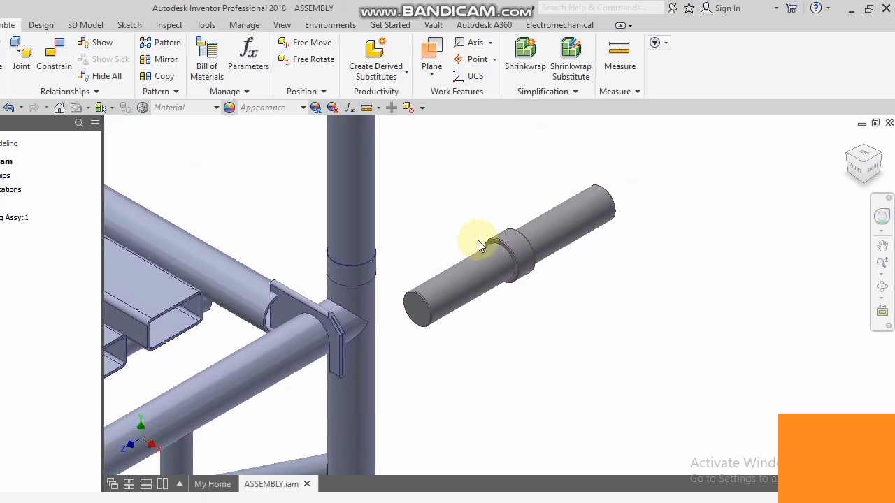
Highlight the loose pin shaft, then deselect it and nudge the view down-left.
click(502, 275)
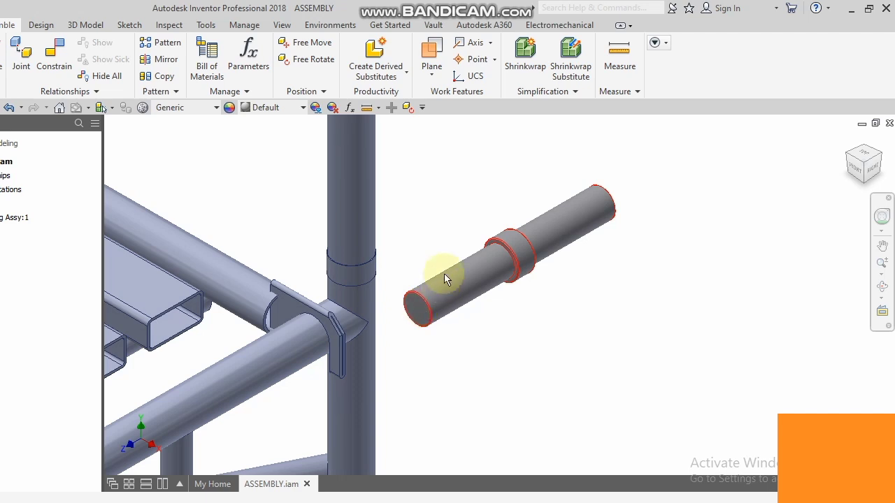
scroll(444, 276, down, 3)
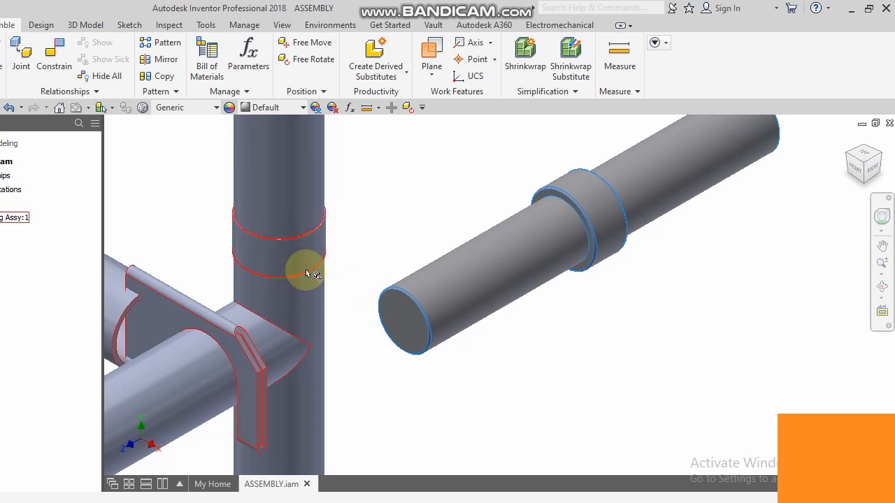
scroll(308, 274, up, 3)
scroll(299, 277, down, 3)
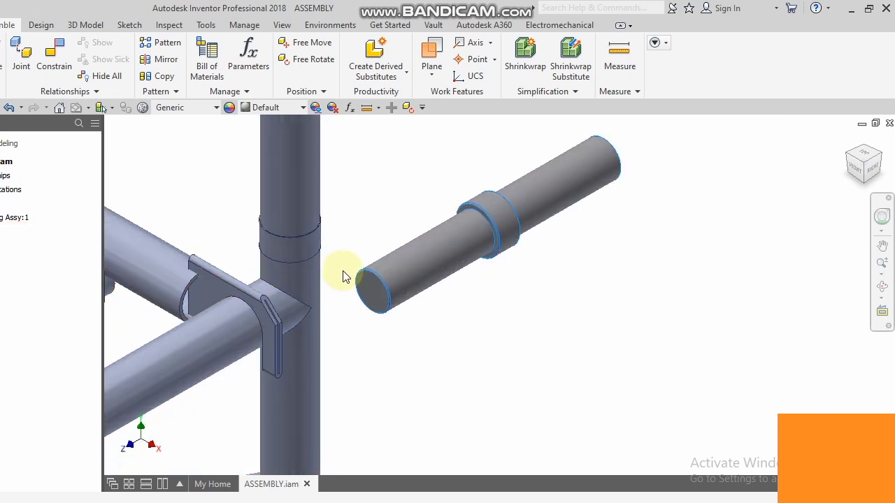
click(413, 205)
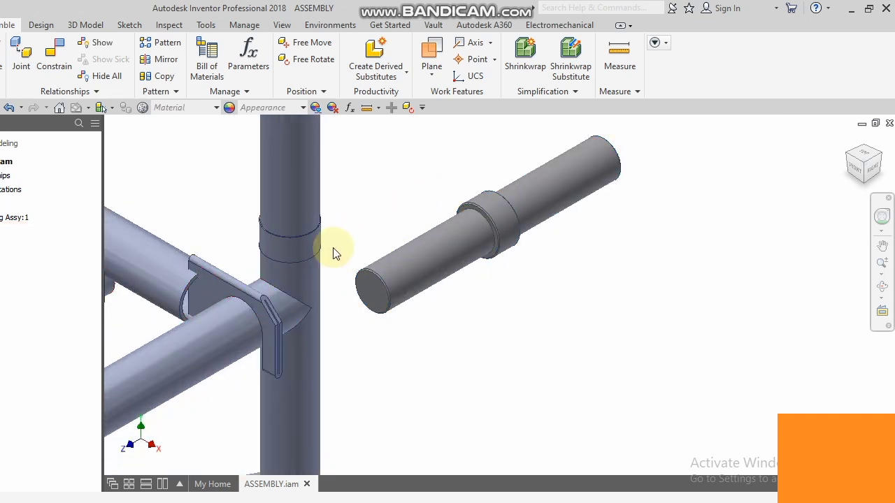
drag(488, 233, 460, 287)
scroll(432, 250, down, 4)
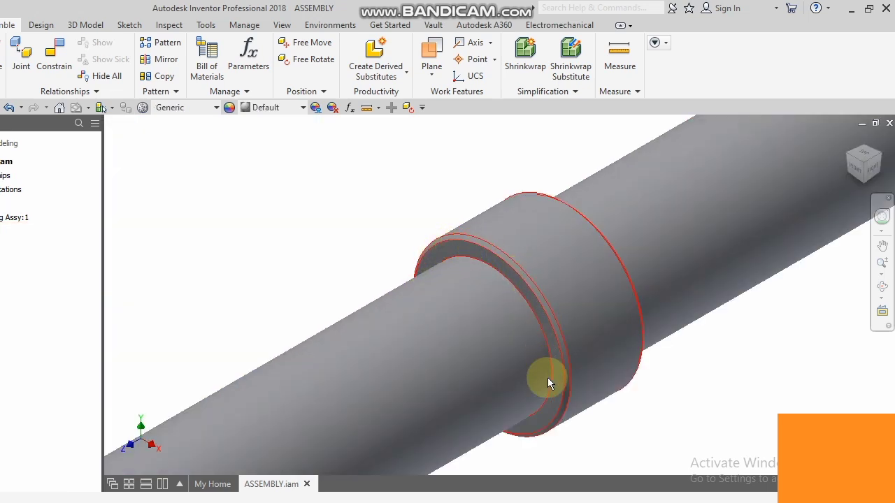
scroll(547, 378, up, 5)
scroll(548, 336, up, 3)
scroll(549, 296, down, 3)
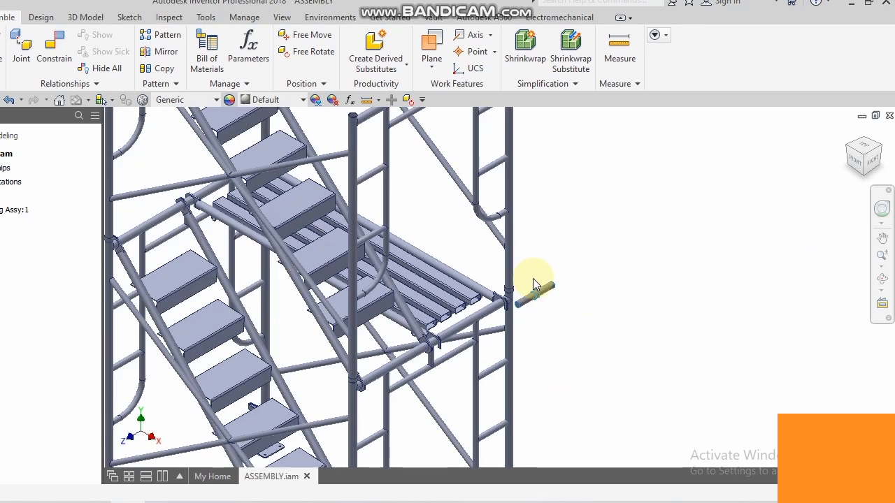
scroll(535, 290, down, 3)
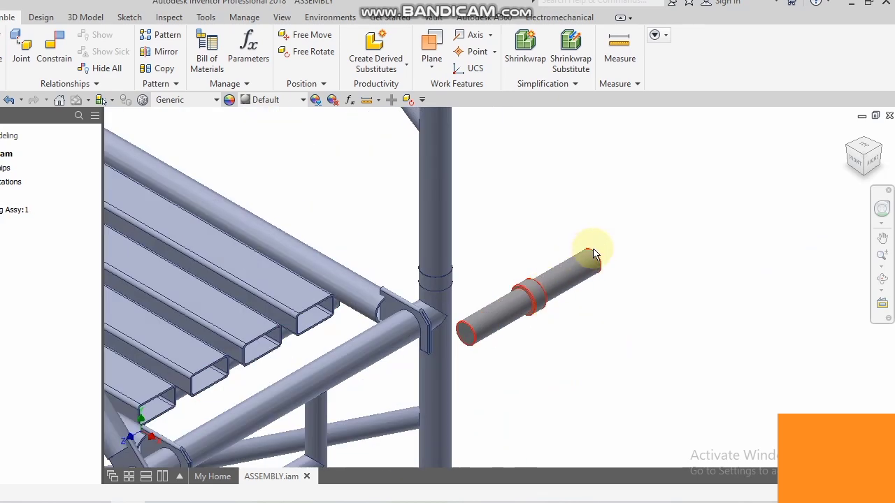
scroll(589, 250, down, 2)
Centre the view on the vertical pole, the loose pin and its clamp.
click(545, 239)
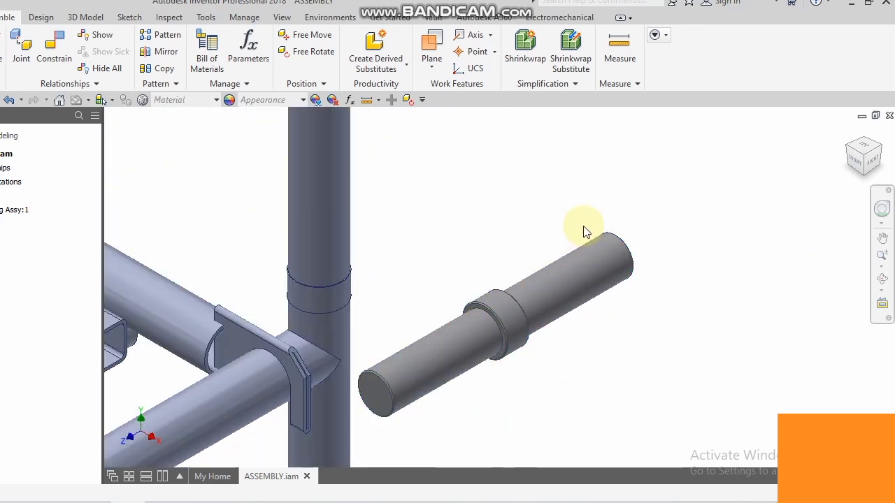
scroll(308, 293, down, 3)
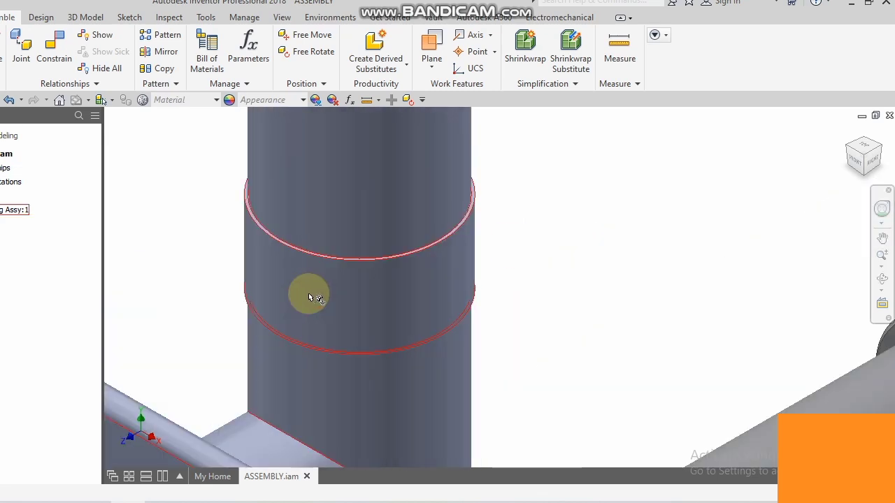
middle_drag(308, 293, 428, 262)
scroll(428, 262, up, 3)
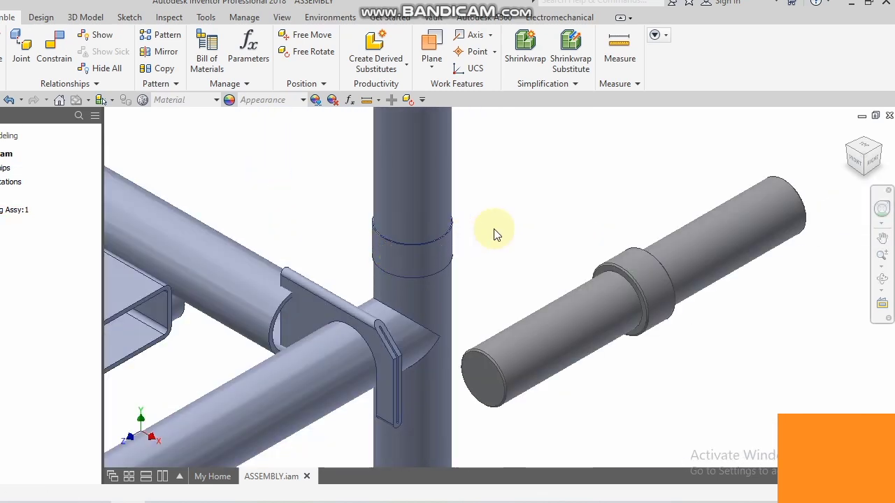
middle_drag(505, 344, 485, 246)
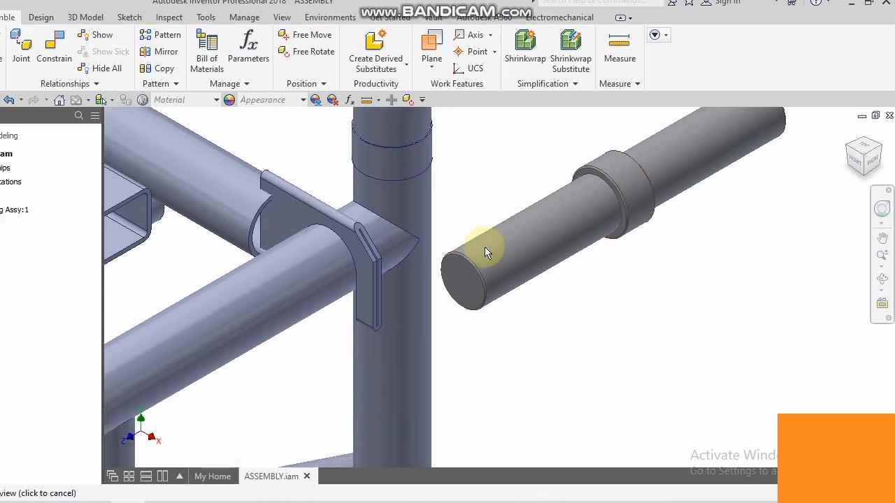
Measure the loose pin from its end face to its shoulder face, reading 120 mm.
right_click(531, 356)
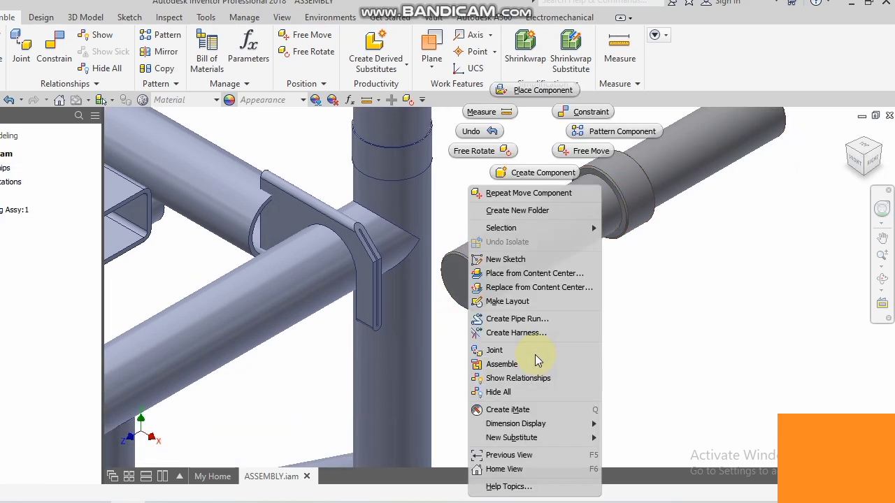
click(509, 131)
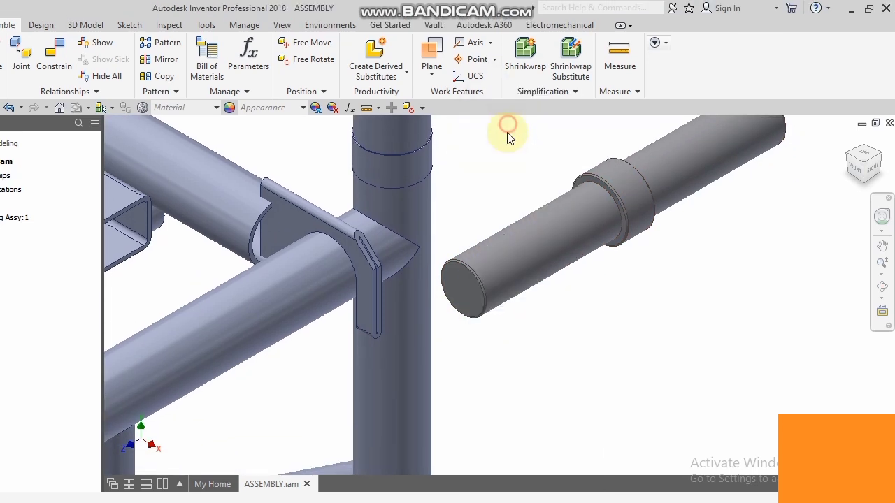
click(467, 286)
scroll(580, 181, down, 5)
click(563, 231)
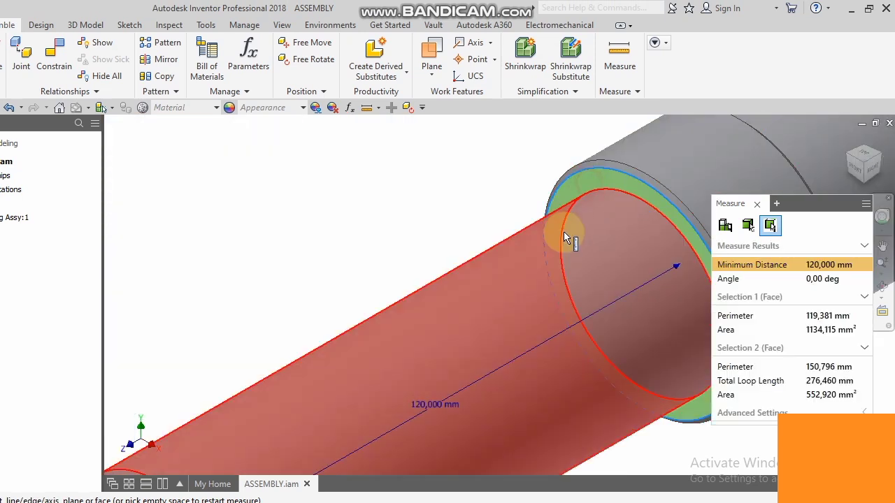
scroll(563, 232, up, 5)
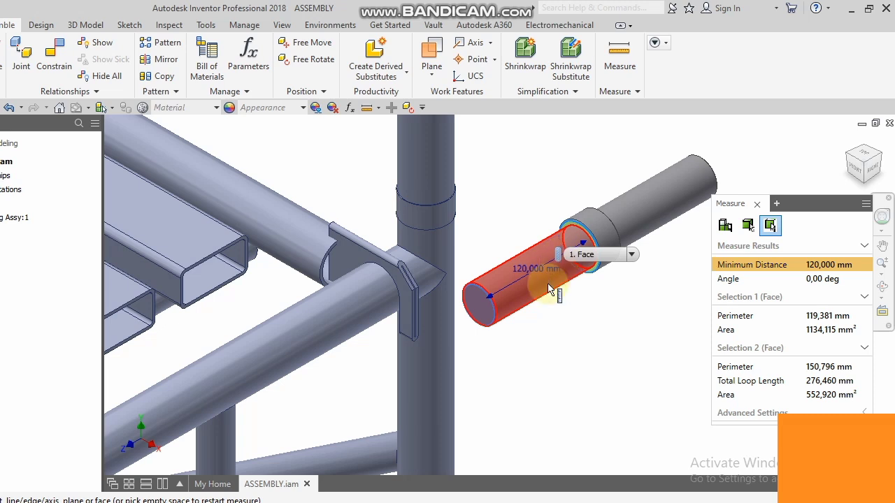
right_click(529, 193)
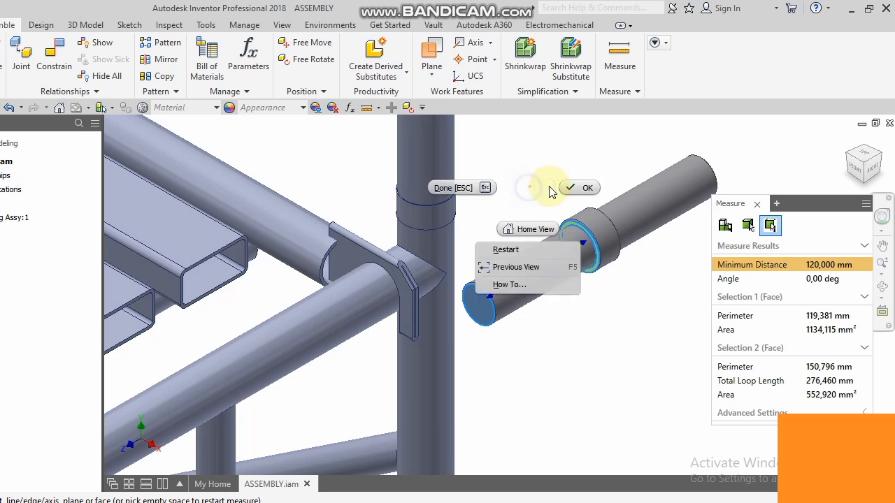
click(567, 189)
scroll(550, 262, down, 2)
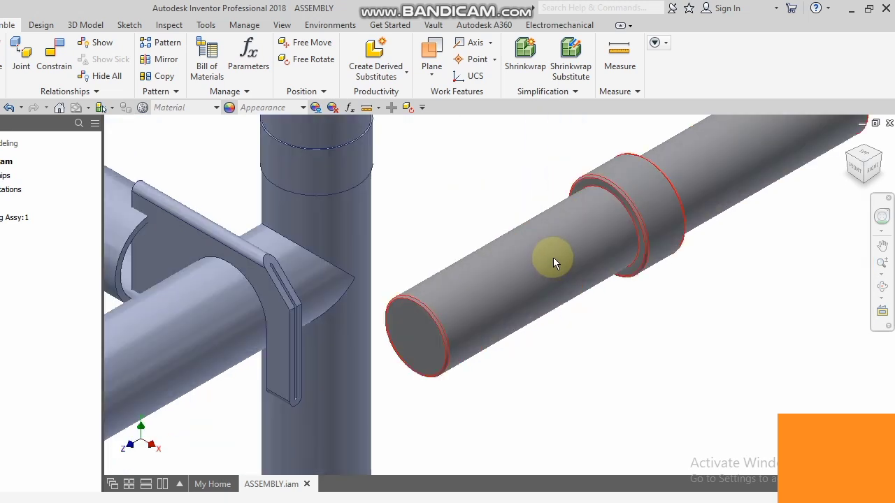
scroll(559, 241, up, 2)
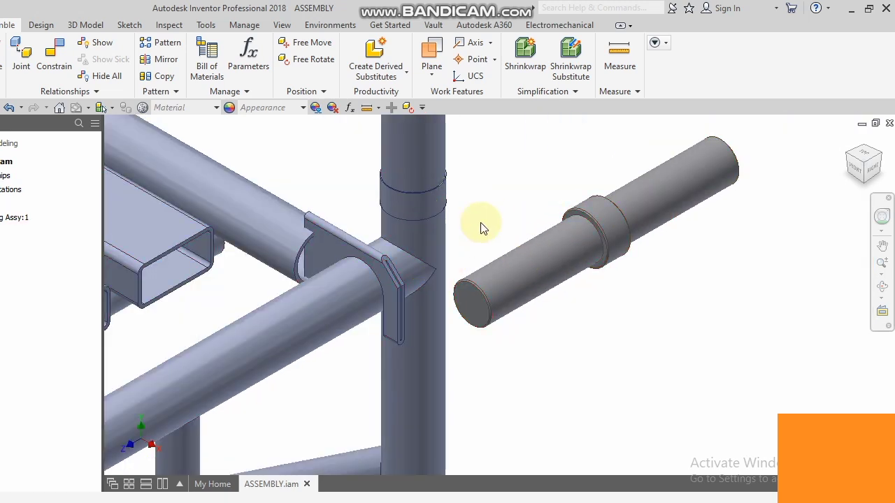
scroll(490, 202, up, 5)
middle_drag(512, 183, 624, 286)
scroll(624, 286, up, 2)
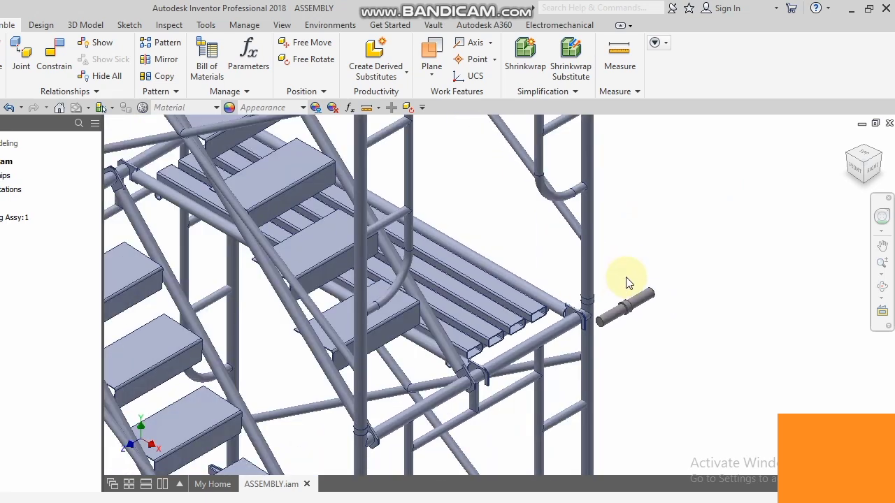
click(580, 244)
scroll(595, 260, up, 2)
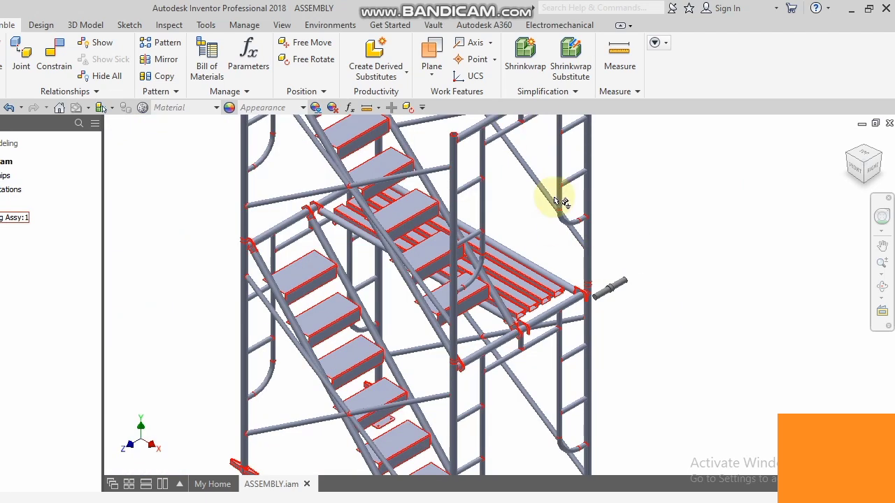
middle_drag(559, 201, 629, 219)
scroll(461, 317, down, 5)
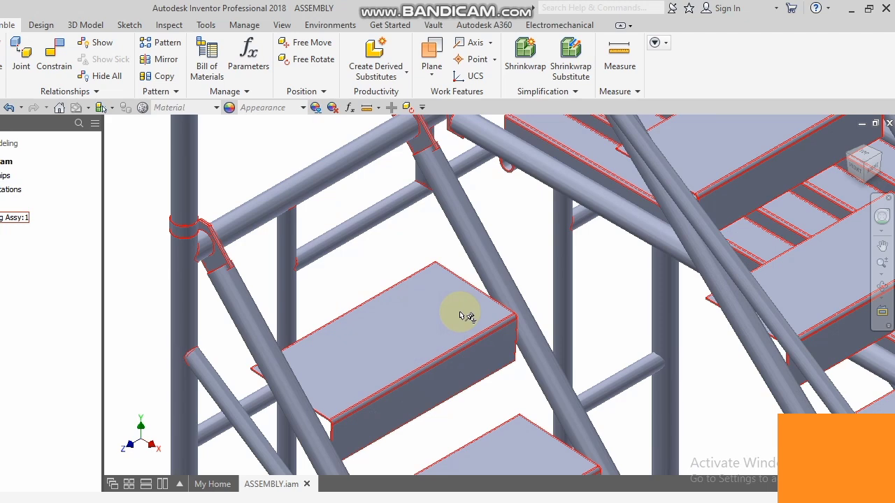
scroll(461, 317, up, 3)
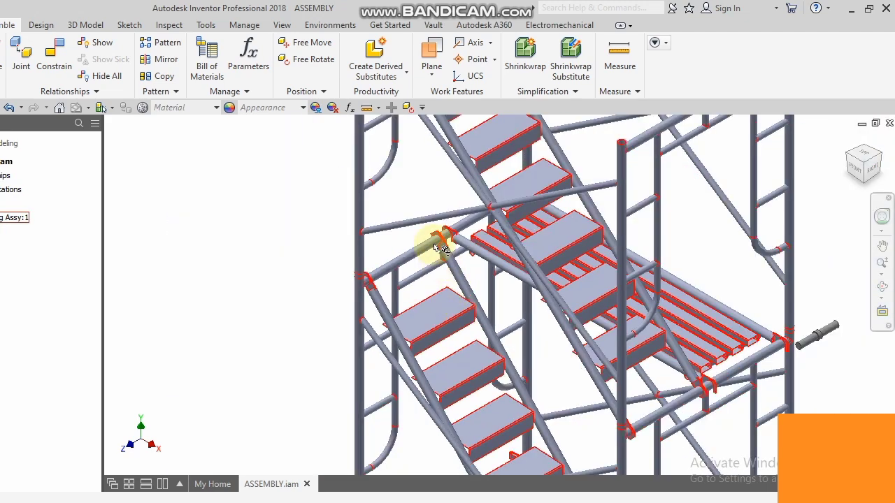
key(Escape)
scroll(443, 314, down, 2)
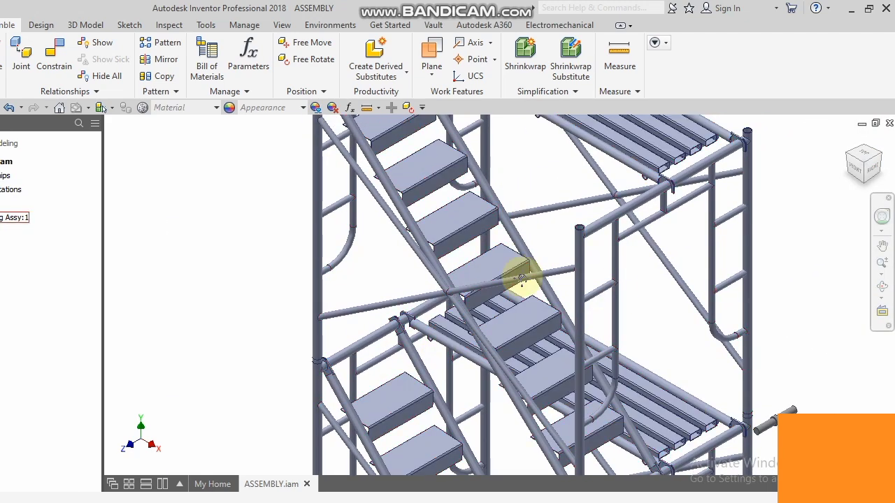
middle_drag(519, 279, 443, 224)
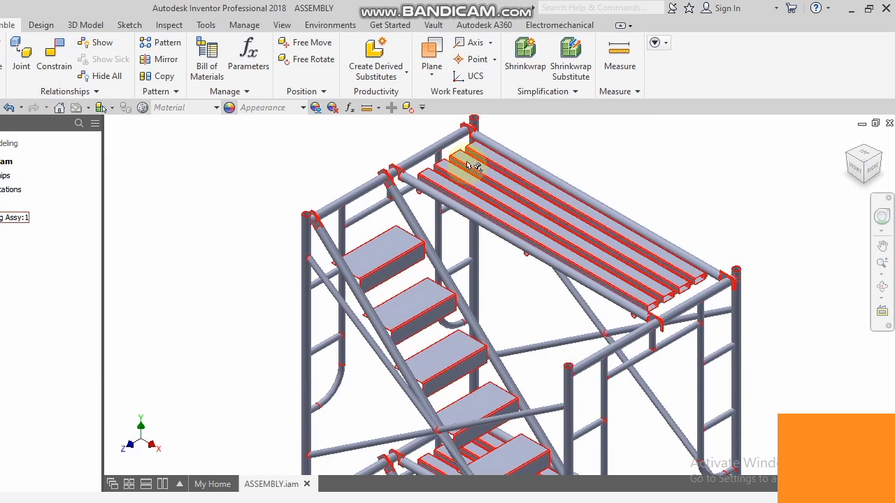
scroll(473, 157, down, 2)
scroll(480, 209, down, 2)
scroll(352, 278, down, 2)
scroll(353, 279, up, 4)
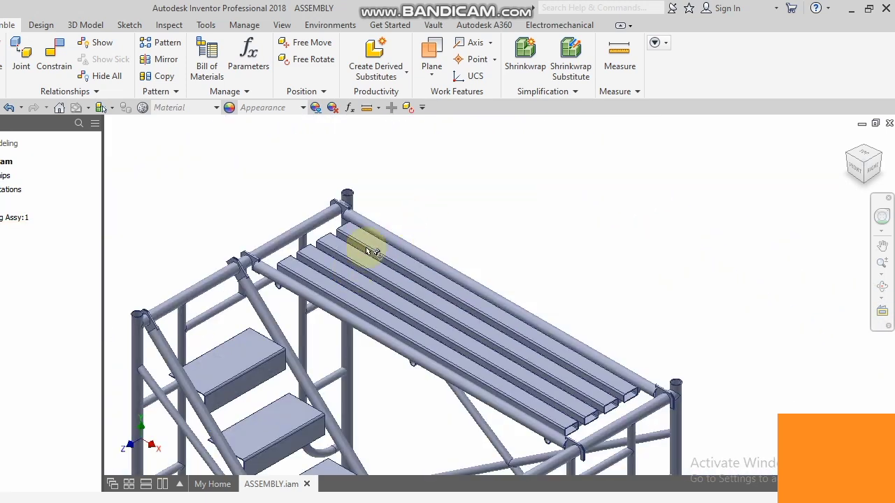
middle_drag(509, 280, 529, 170)
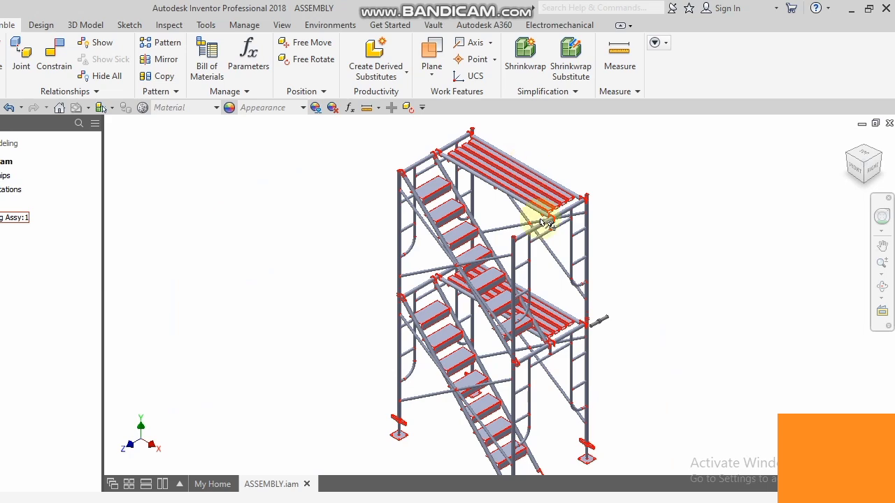
scroll(549, 255, down, 3)
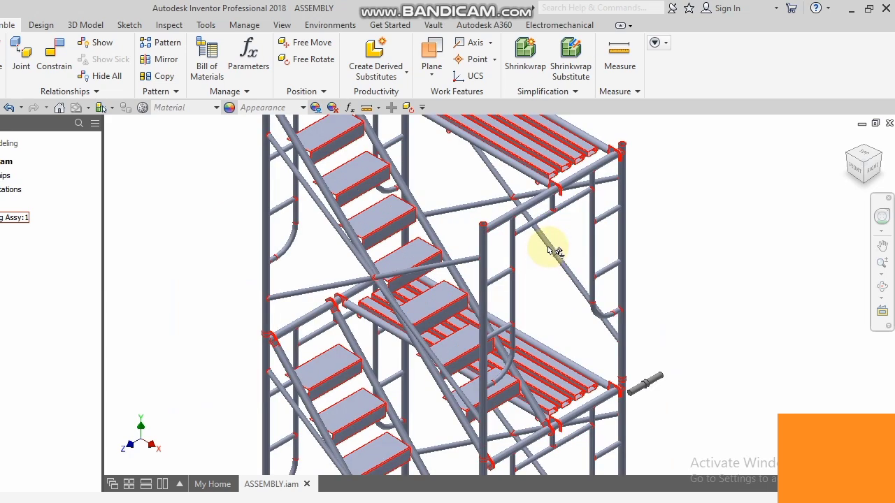
scroll(569, 139, down, 2)
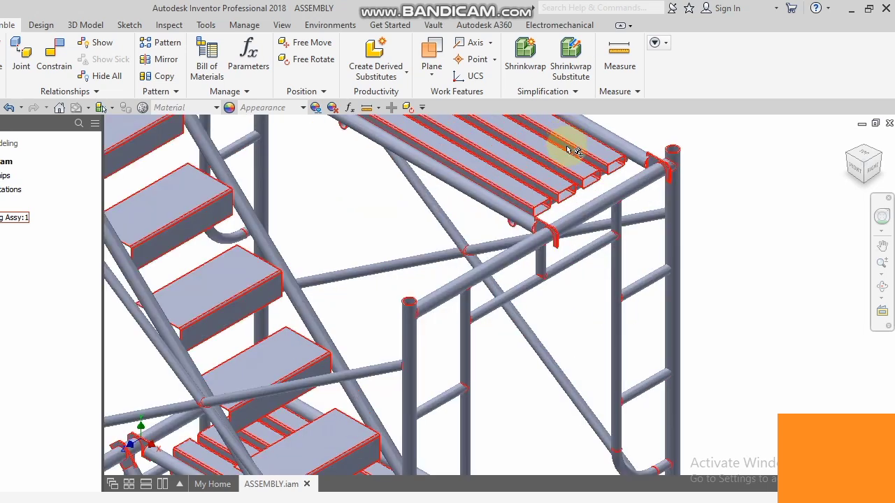
scroll(531, 203, up, 5)
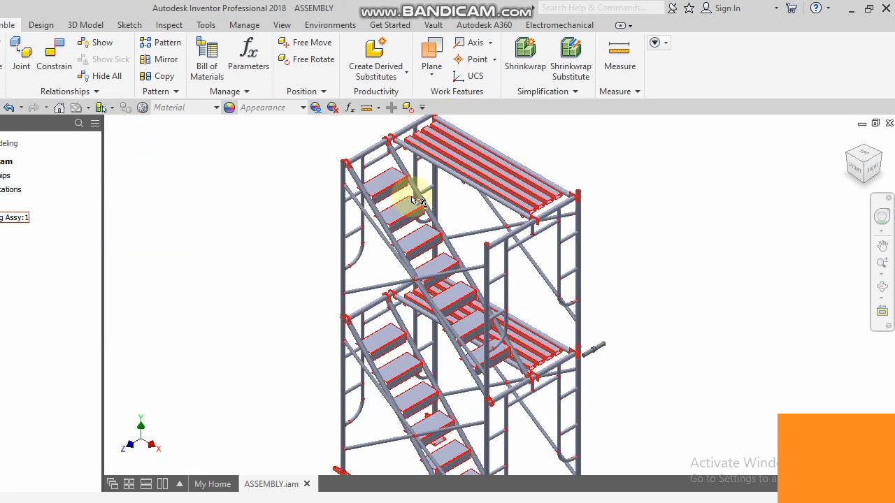
scroll(440, 203, up, 2)
scroll(405, 311, down, 3)
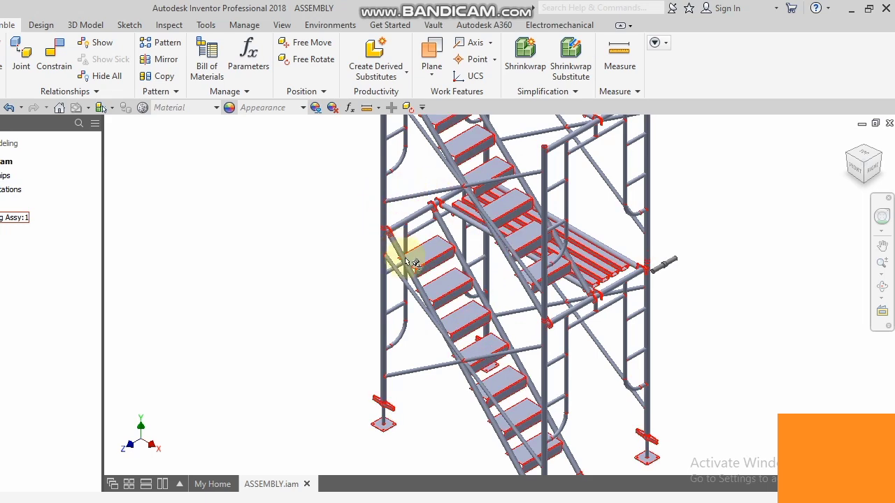
scroll(412, 264, down, 2)
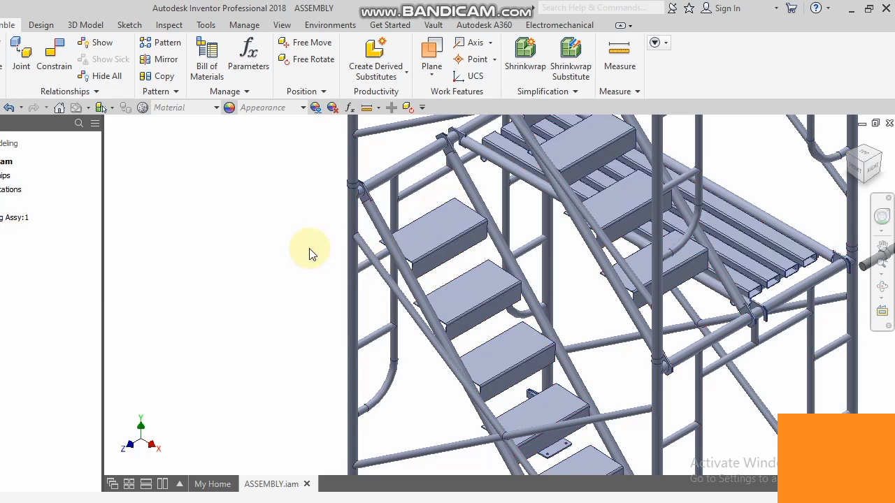
middle_drag(443, 299, 413, 262)
scroll(363, 233, up, 3)
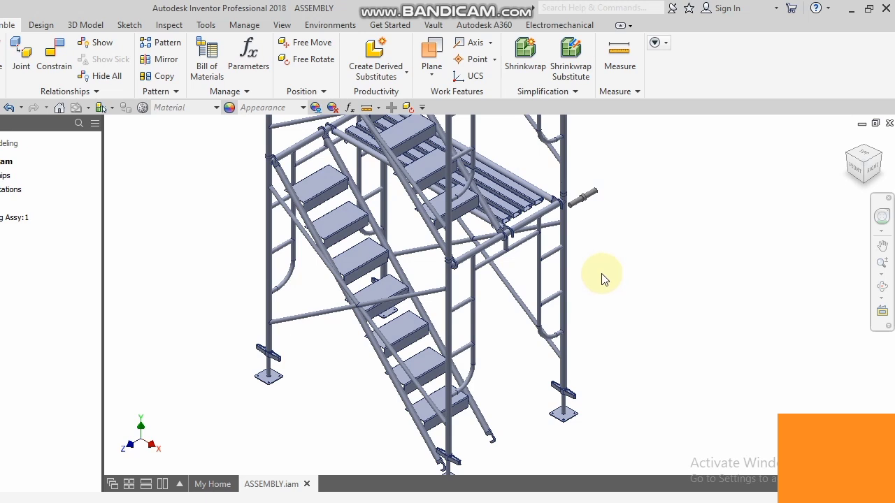
middle_drag(505, 342, 519, 311)
scroll(519, 312, up, 3)
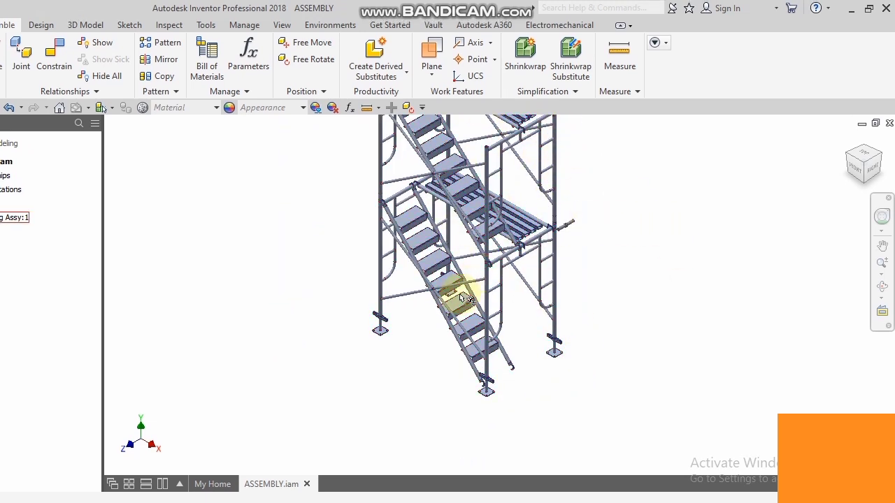
scroll(529, 286, down, 2)
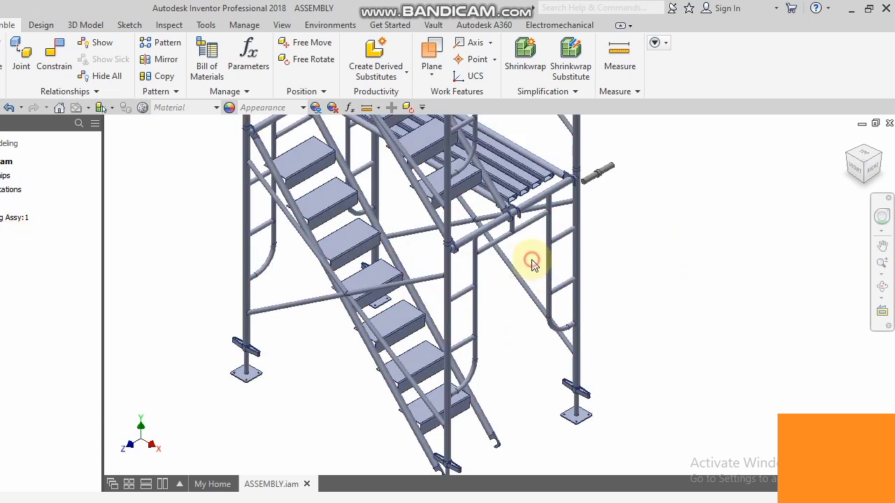
middle_drag(573, 215, 629, 209)
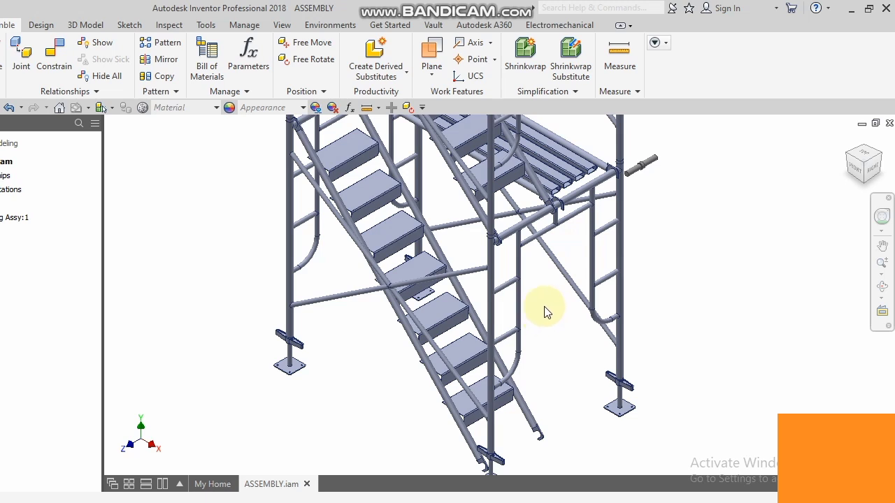
scroll(547, 313, down, 3)
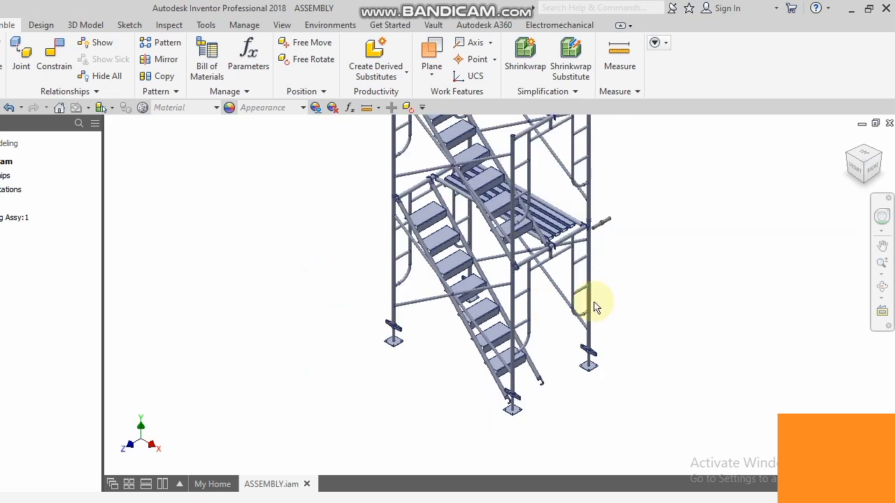
click(882, 286)
mouse_move(514, 293)
mouse_down()
mouse_move(515, 268)
mouse_move(407, 196)
mouse_up()
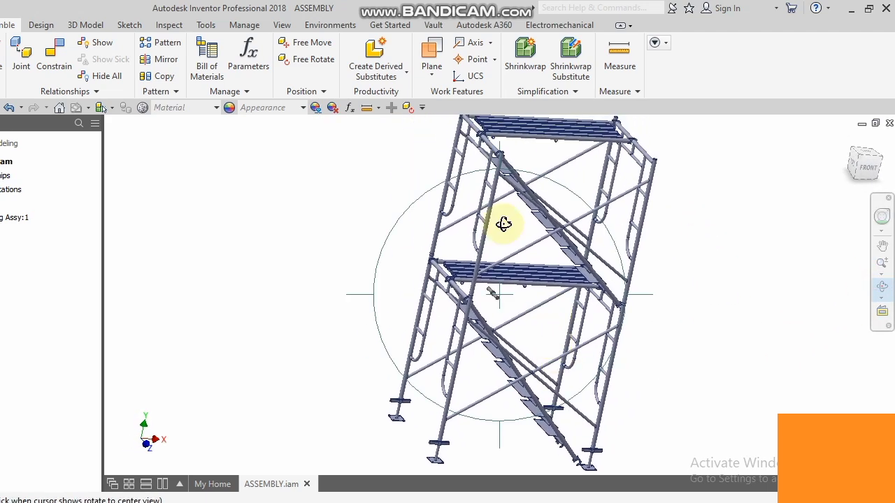